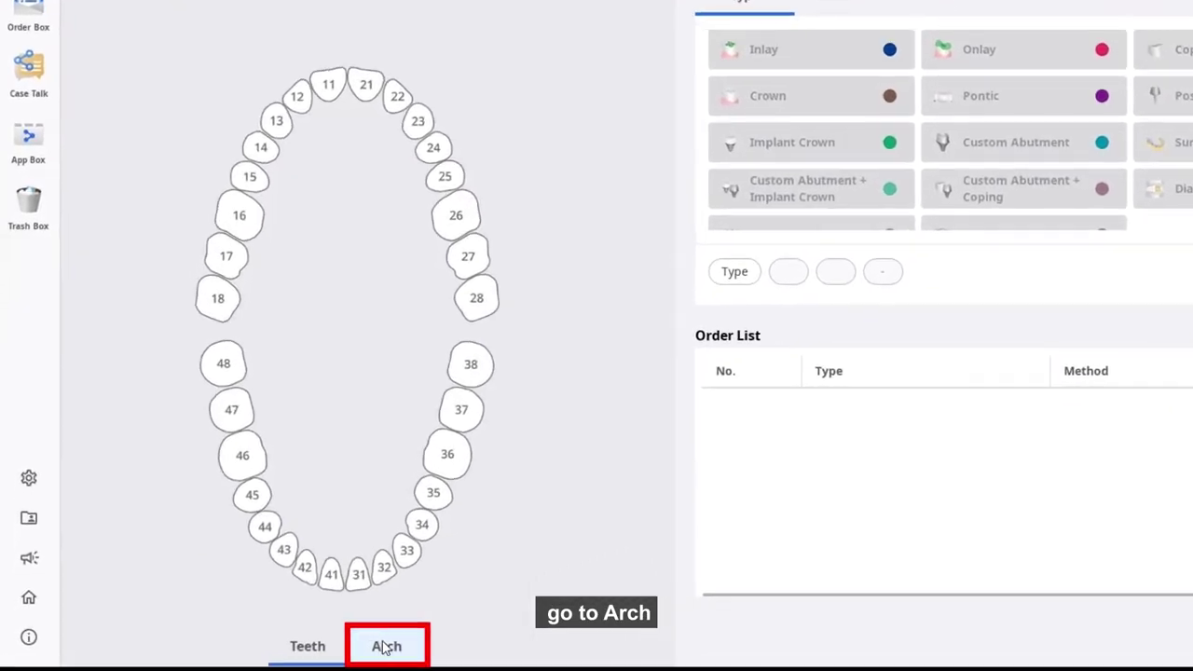
Step: Select both arches, Maxilla and Mandible, and order a resin Implant Supported Denture in shade A1
{"action": "left_click", "coordinate": [290, 643]}
{"action": "left_click", "coordinate": [447, 256]}
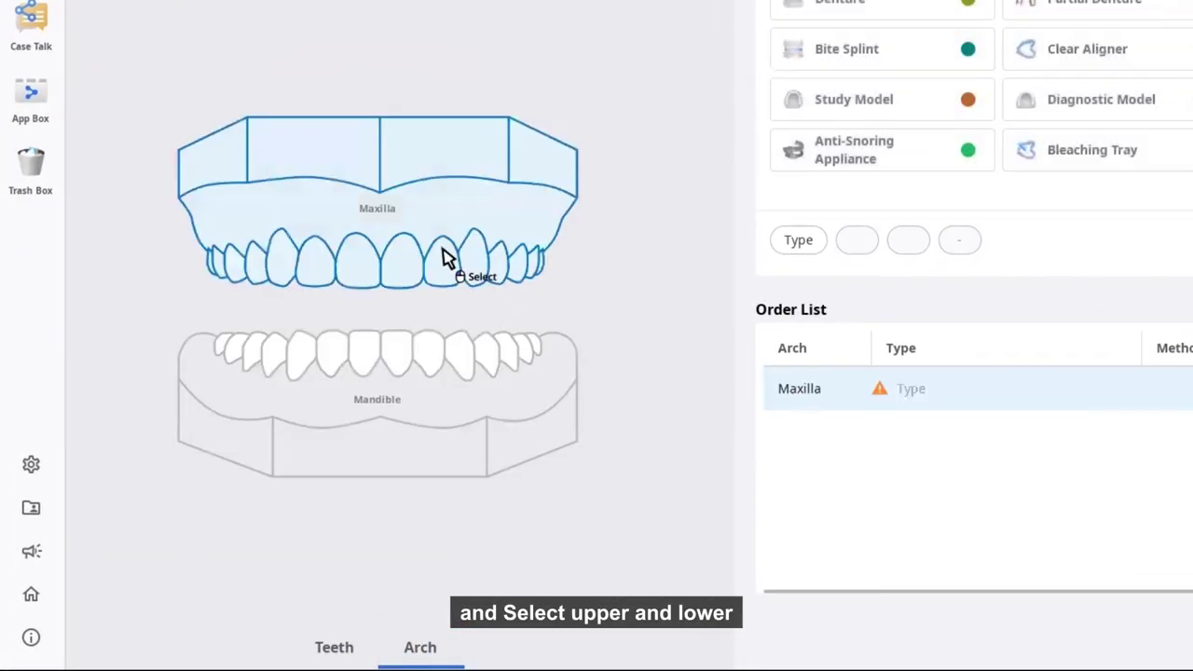
{"action": "left_click", "coordinate": [445, 437]}
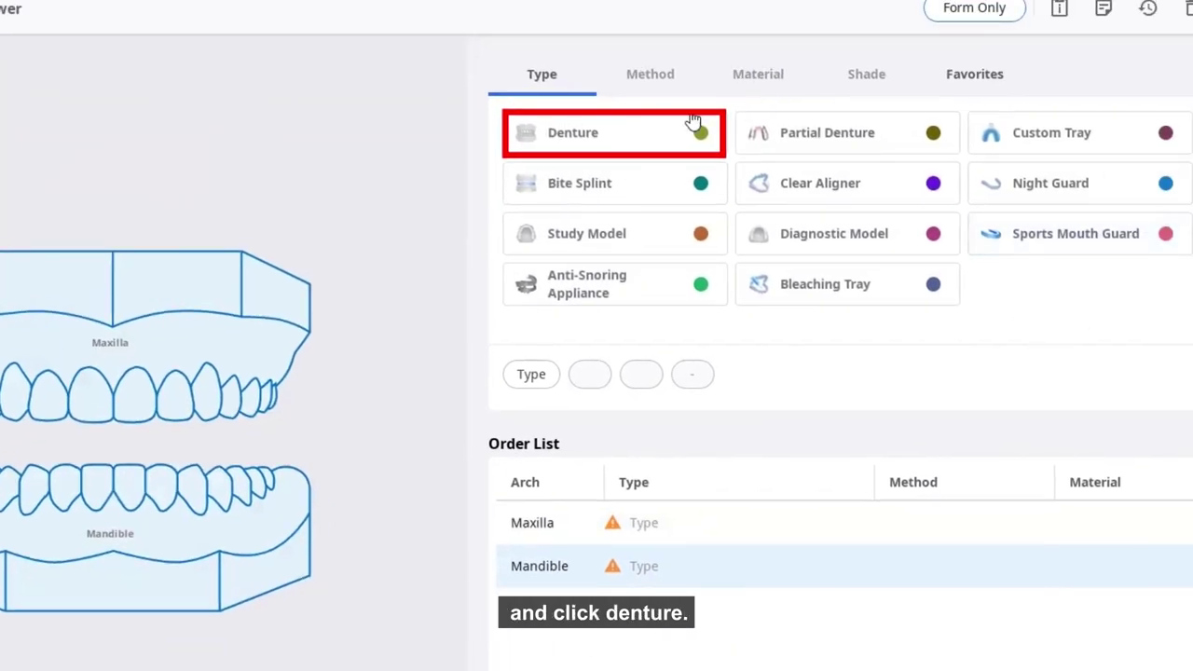
{"action": "left_click", "coordinate": [657, 139]}
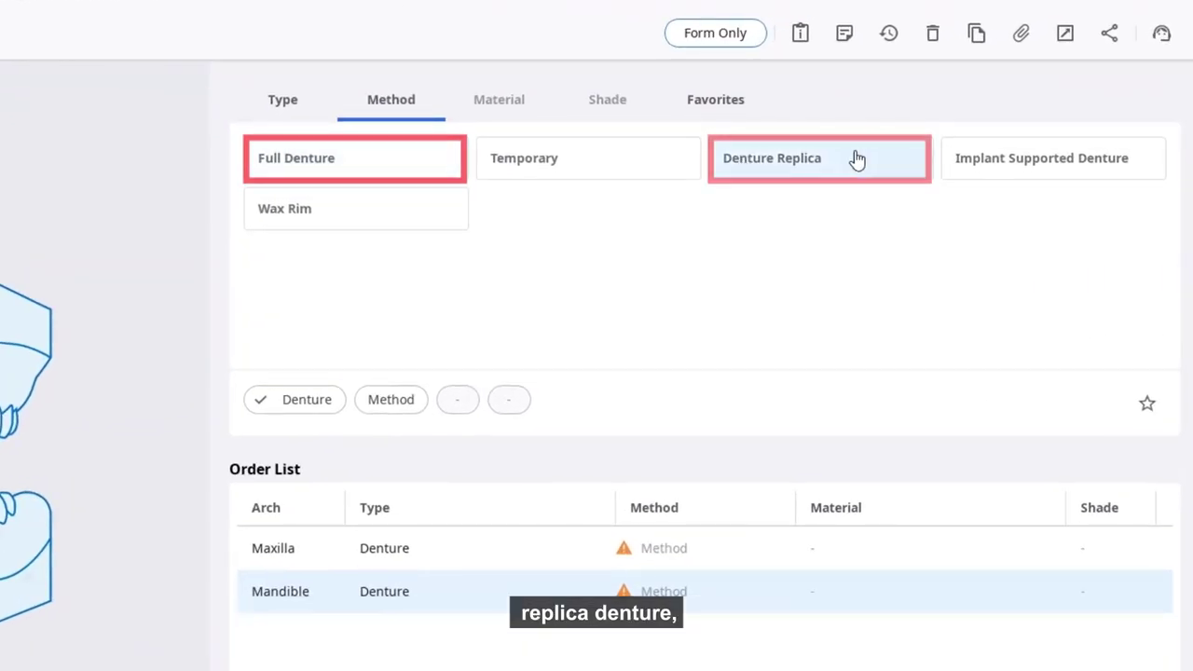
{"action": "left_click", "coordinate": [979, 166]}
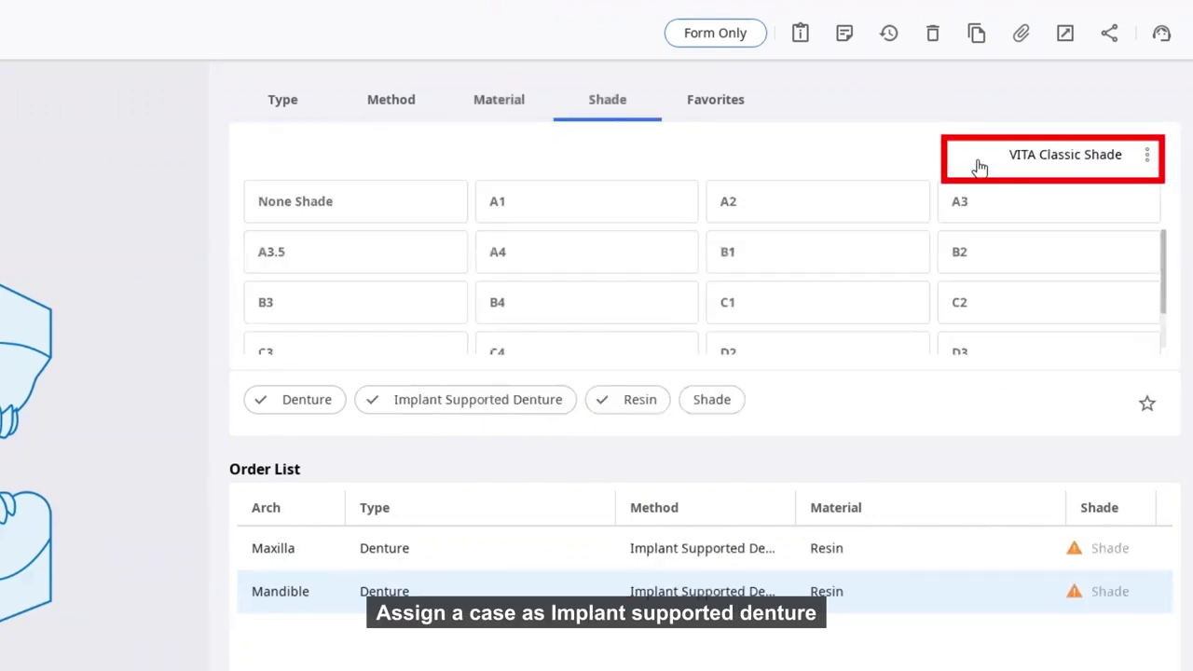
{"action": "left_click", "coordinate": [593, 200]}
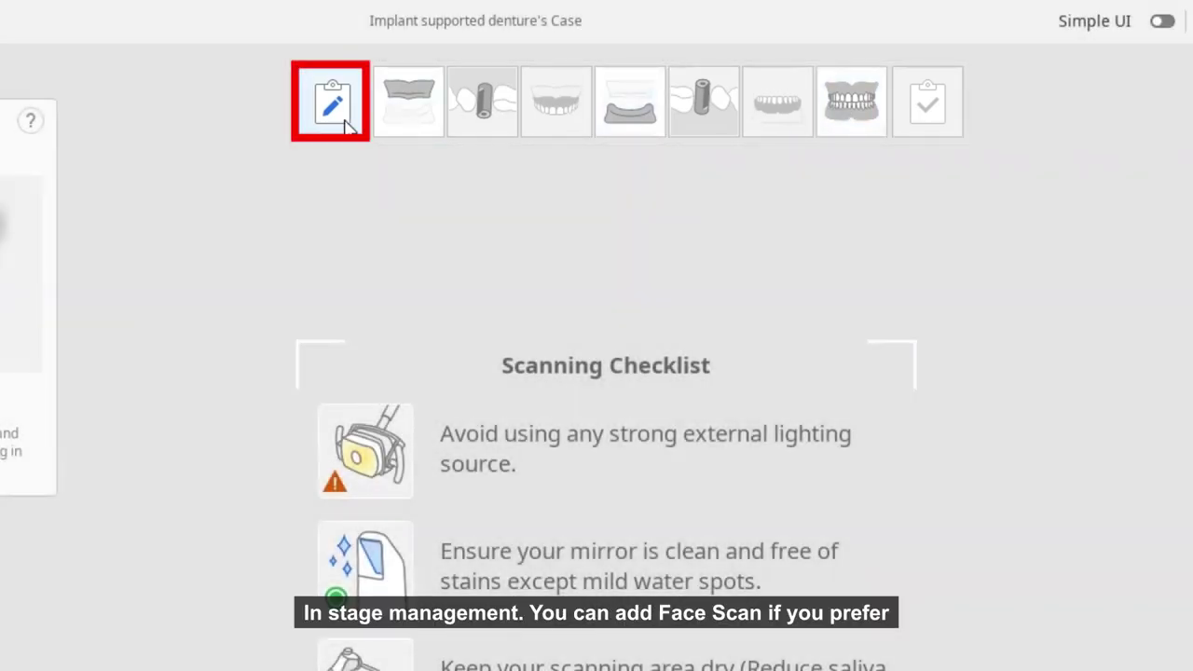
Step: Add a Face scan stage to the end of the workflow in Stage Management, then enter the maxilla stage
{"action": "left_click", "coordinate": [337, 114]}
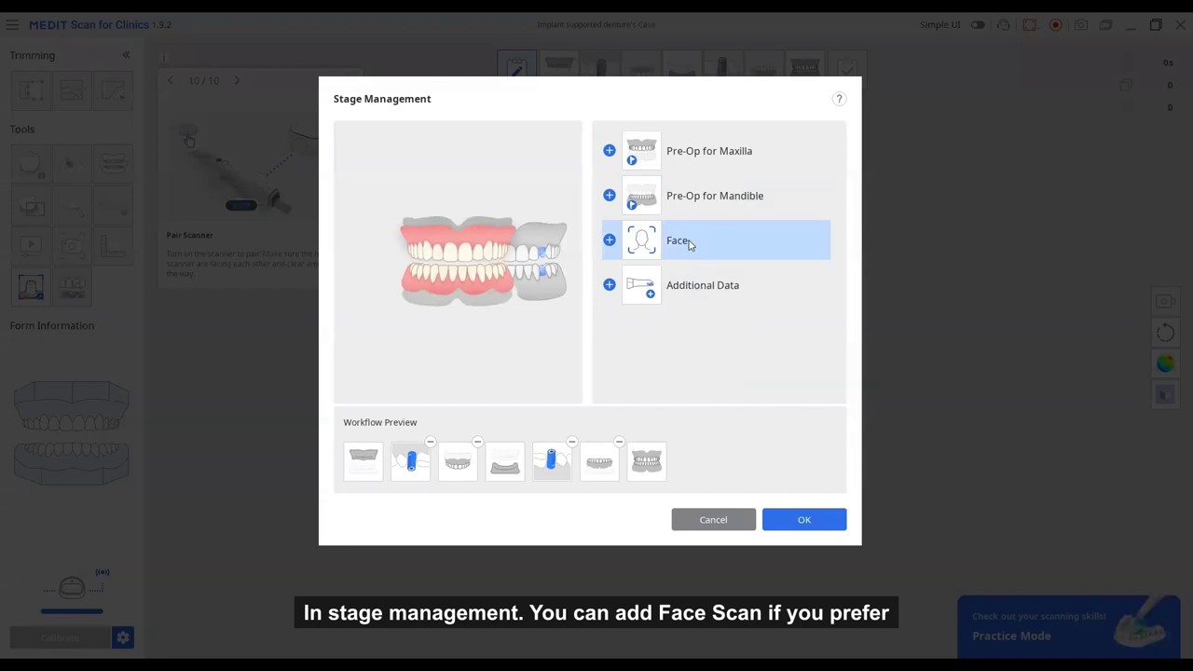
{"action": "left_click", "coordinate": [609, 241]}
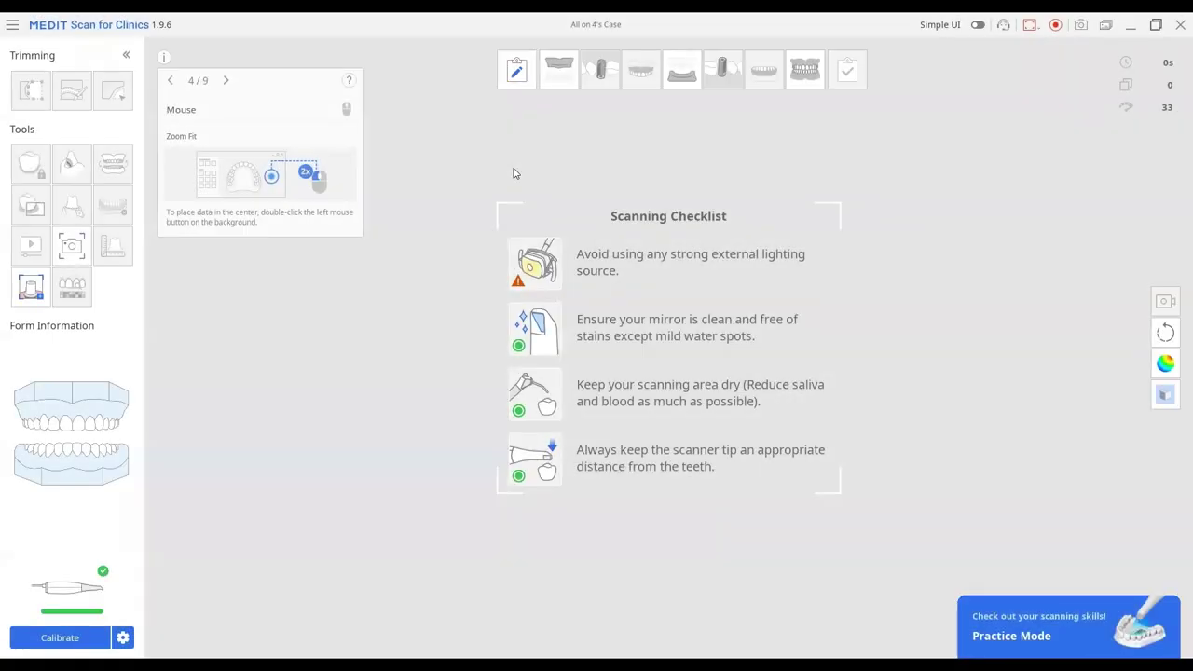
{"action": "left_click", "coordinate": [552, 82]}
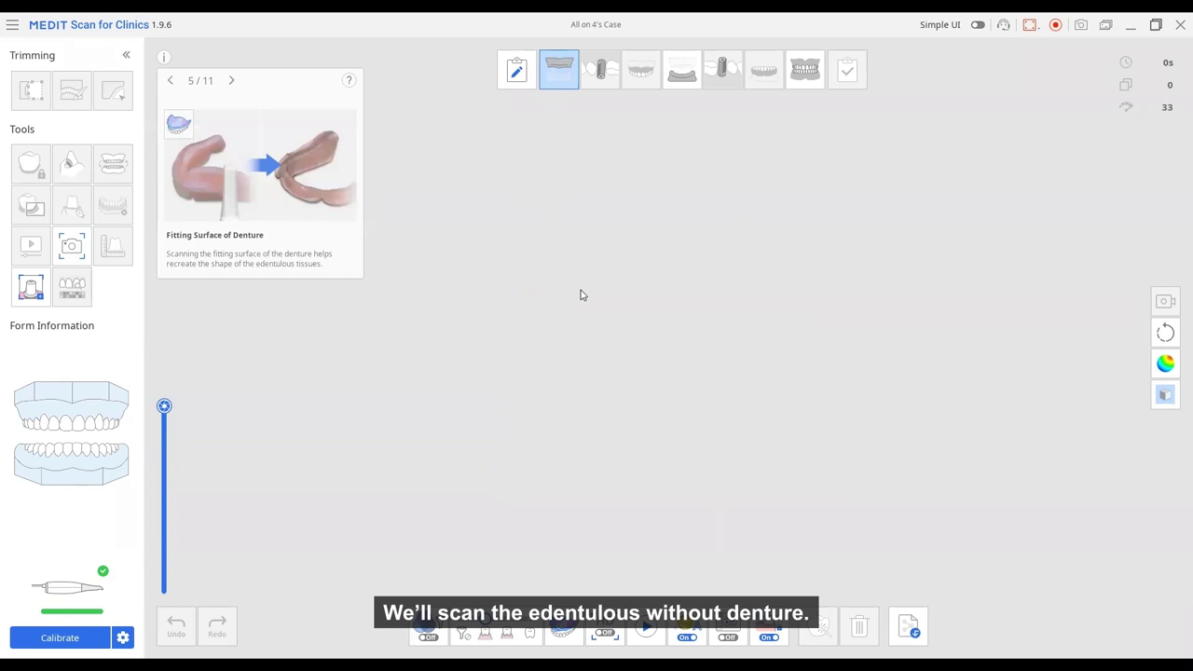
Step: Scan the edentulous upper arch without the denture, capturing all four implant sites
{"action": "mouse_move", "coordinate": [469, 623]}
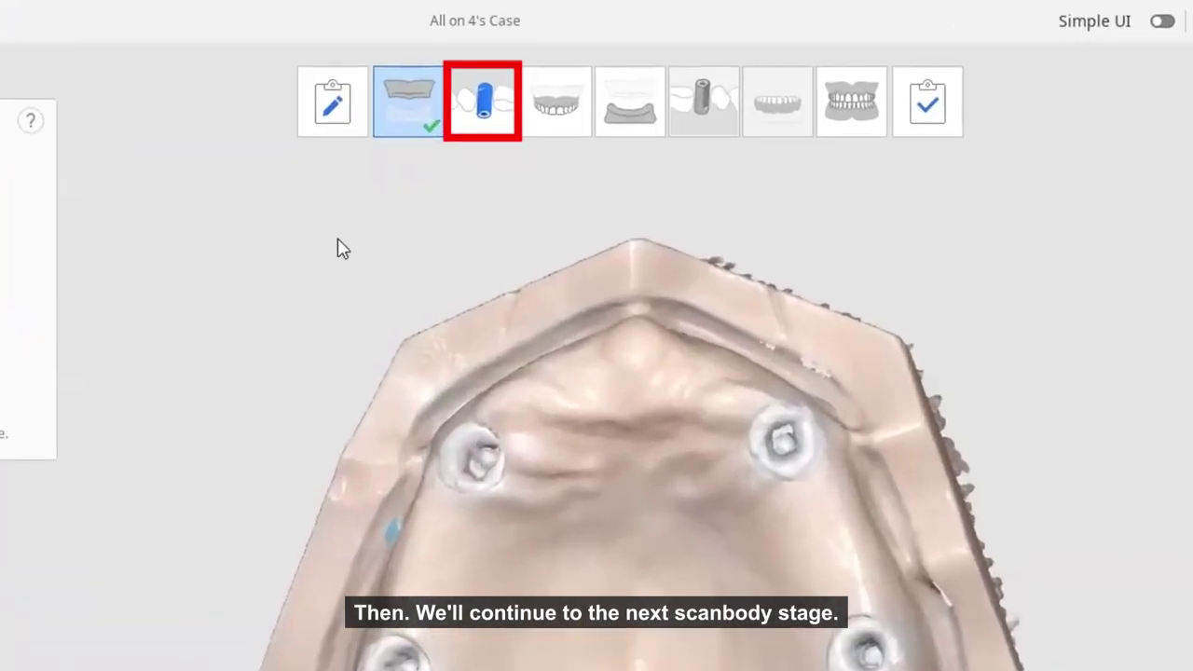
Step: Switch to the scanbody stage and bring up A.I. Scan Body Matching for positions 18–13
{"action": "left_click", "coordinate": [481, 105]}
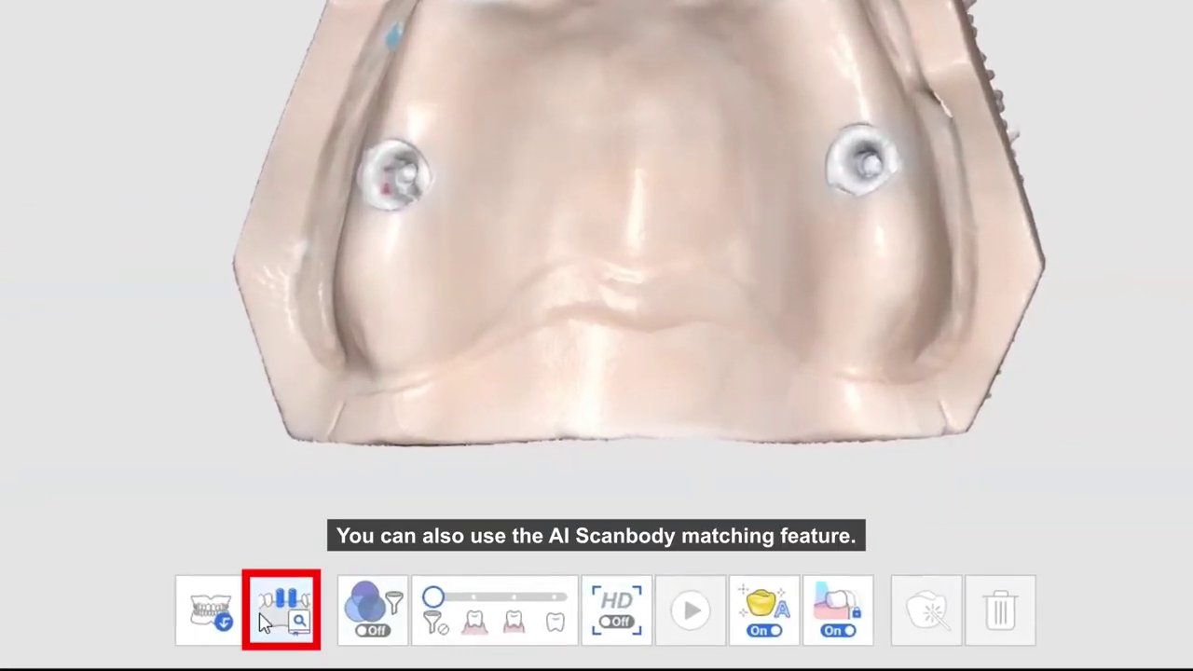
{"action": "mouse_move", "coordinate": [291, 622]}
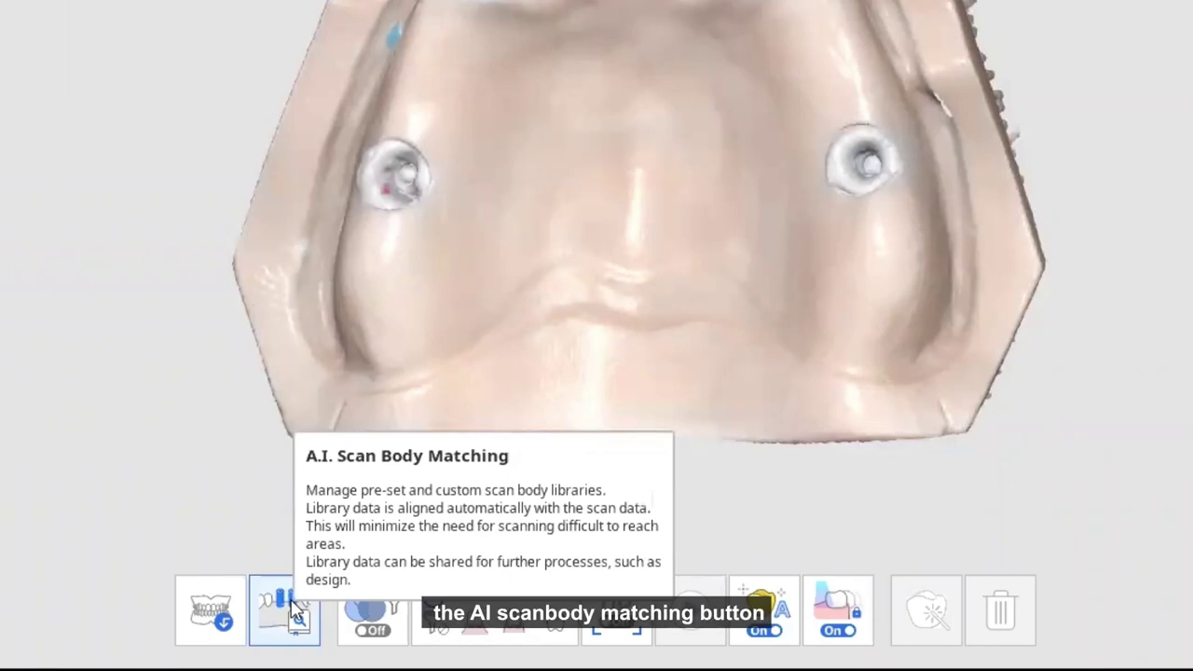
{"action": "left_click", "coordinate": [294, 610]}
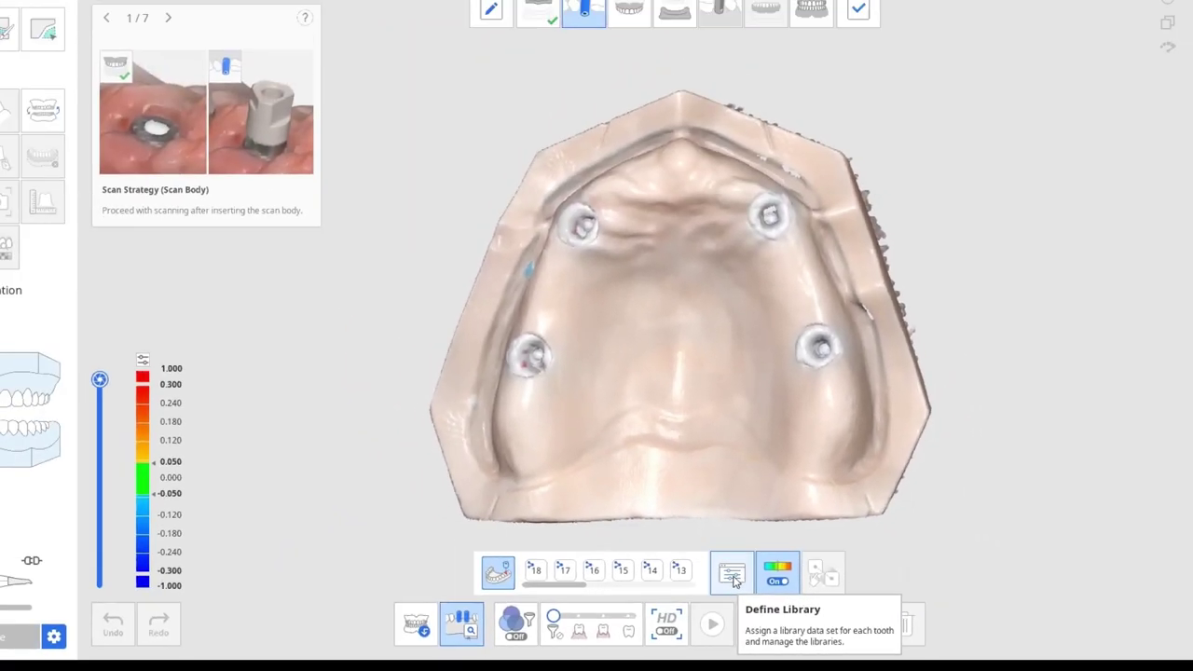
Step: Select teeth 16, 13, 23 and 26 in the scan body library setup
{"action": "left_click", "coordinate": [733, 578]}
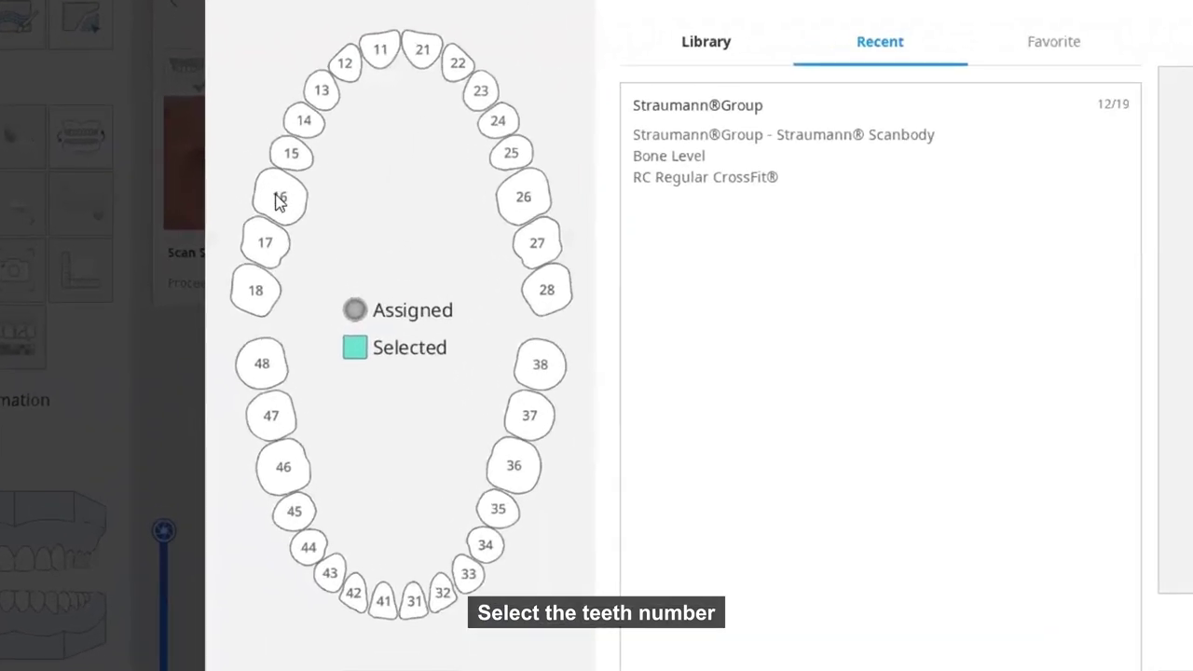
{"action": "left_click", "coordinate": [280, 200]}
{"action": "left_click", "coordinate": [340, 81]}
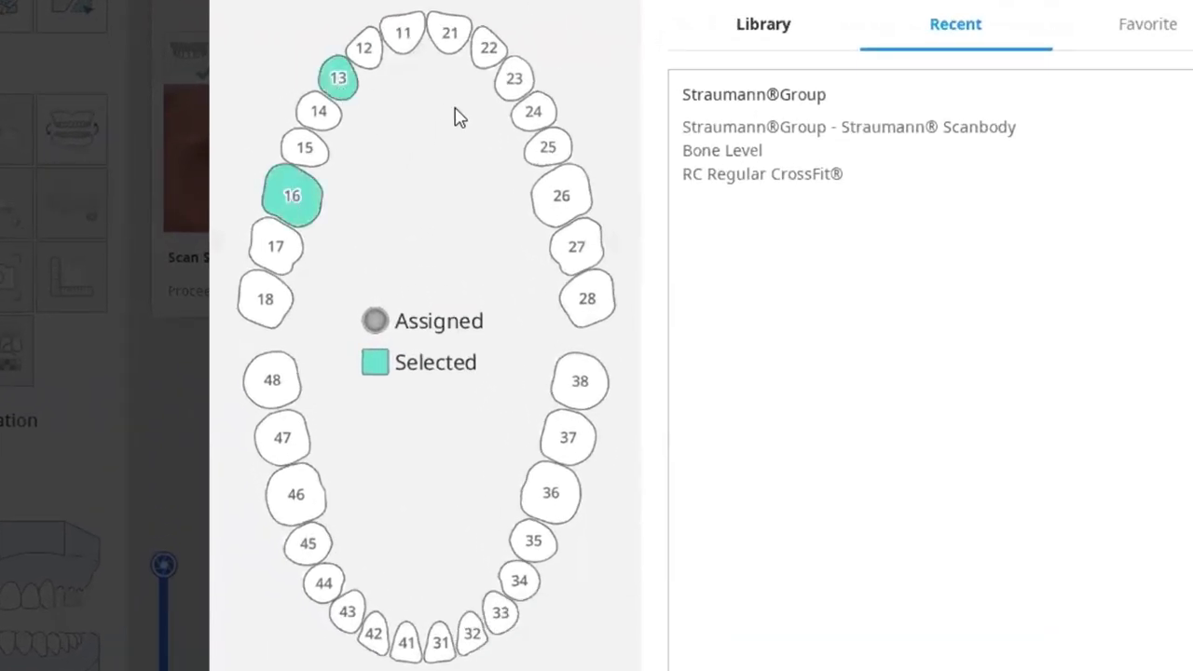
{"action": "left_click", "coordinate": [514, 78]}
{"action": "left_click", "coordinate": [561, 195]}
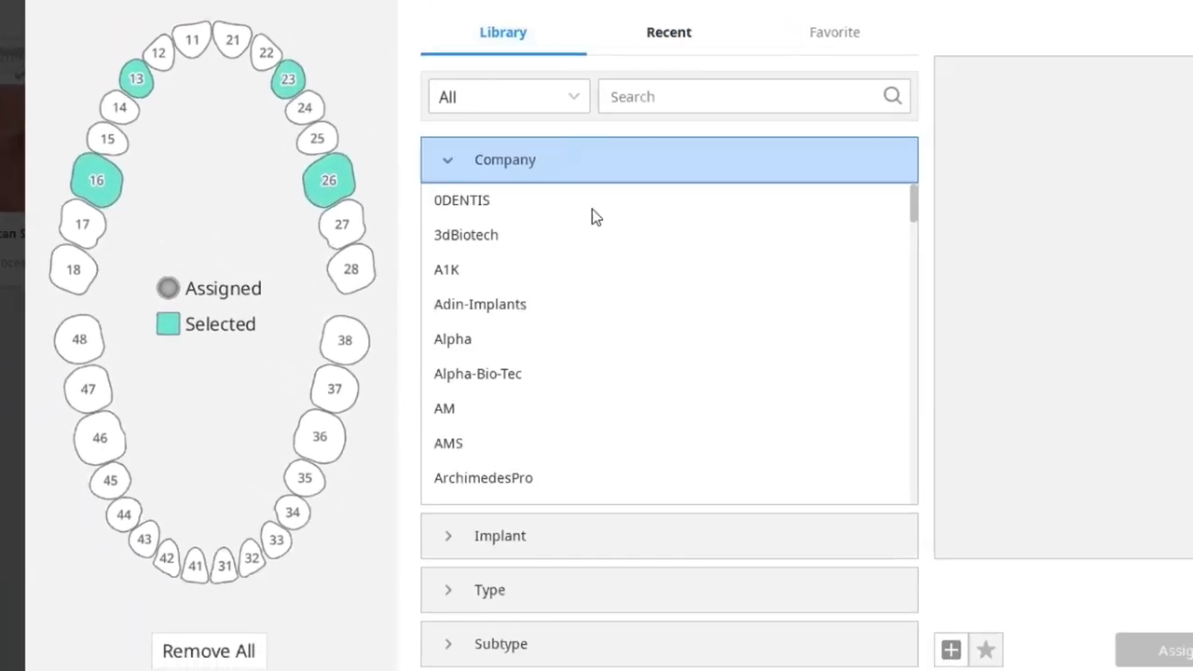
Step: Assign Straumann® Scanbody, Bone Level, RC Regular CrossFit® to the selected teeth and confirm
{"action": "scroll", "coordinate": [533, 242], "scroll_direction": "down", "scroll_amount": 5}
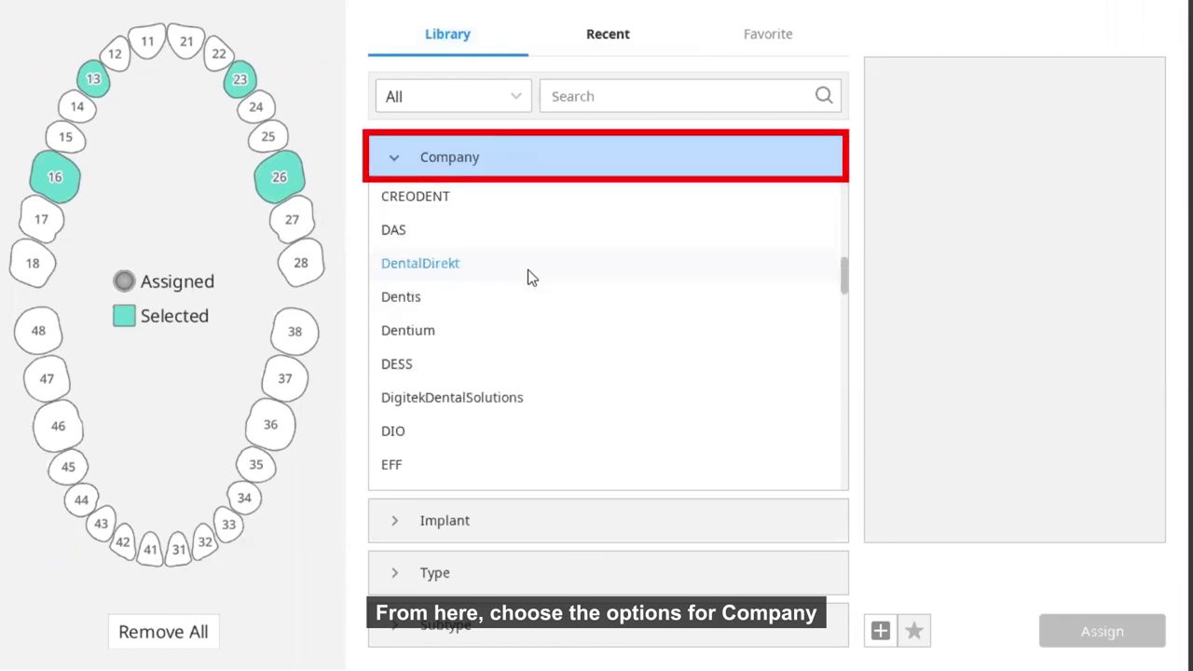
{"action": "scroll", "coordinate": [496, 260], "scroll_direction": "up", "scroll_amount": 1}
{"action": "scroll", "coordinate": [482, 317], "scroll_direction": "down", "scroll_amount": 10}
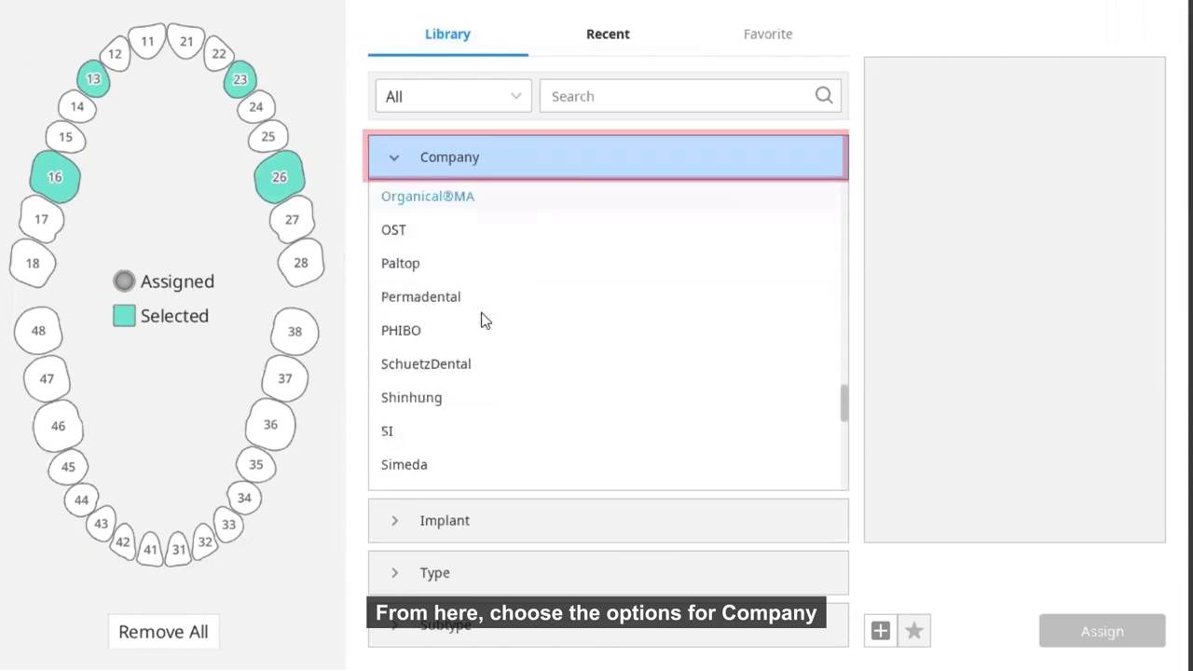
{"action": "scroll", "coordinate": [471, 461], "scroll_direction": "down", "scroll_amount": 5}
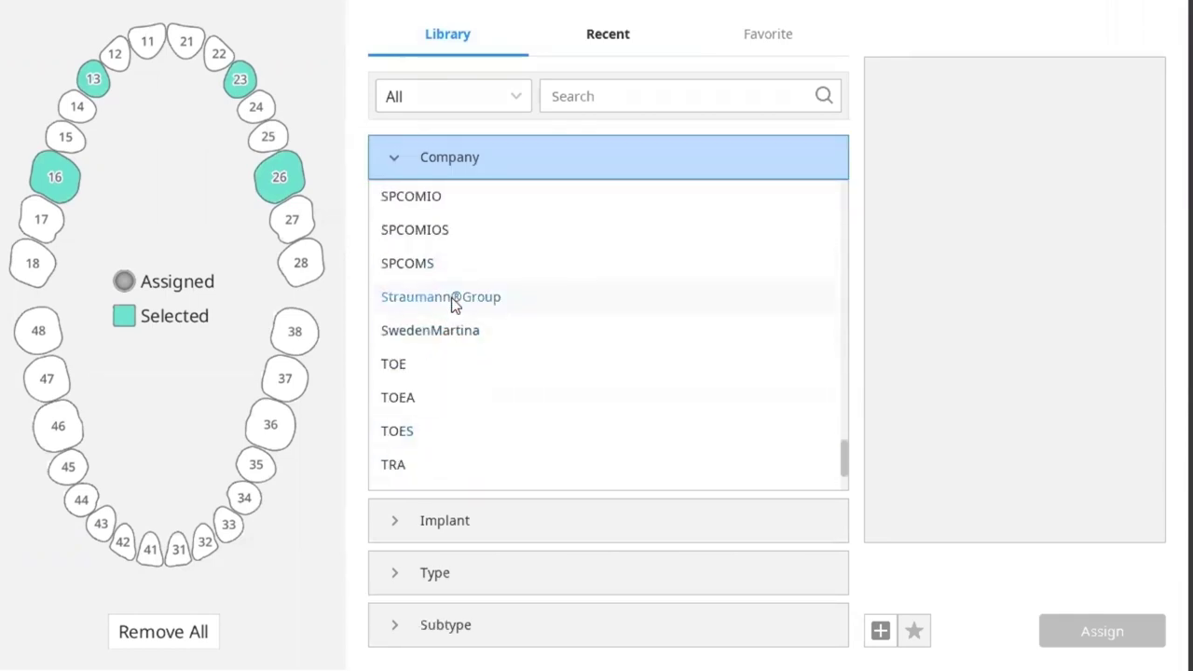
{"action": "left_click", "coordinate": [453, 298]}
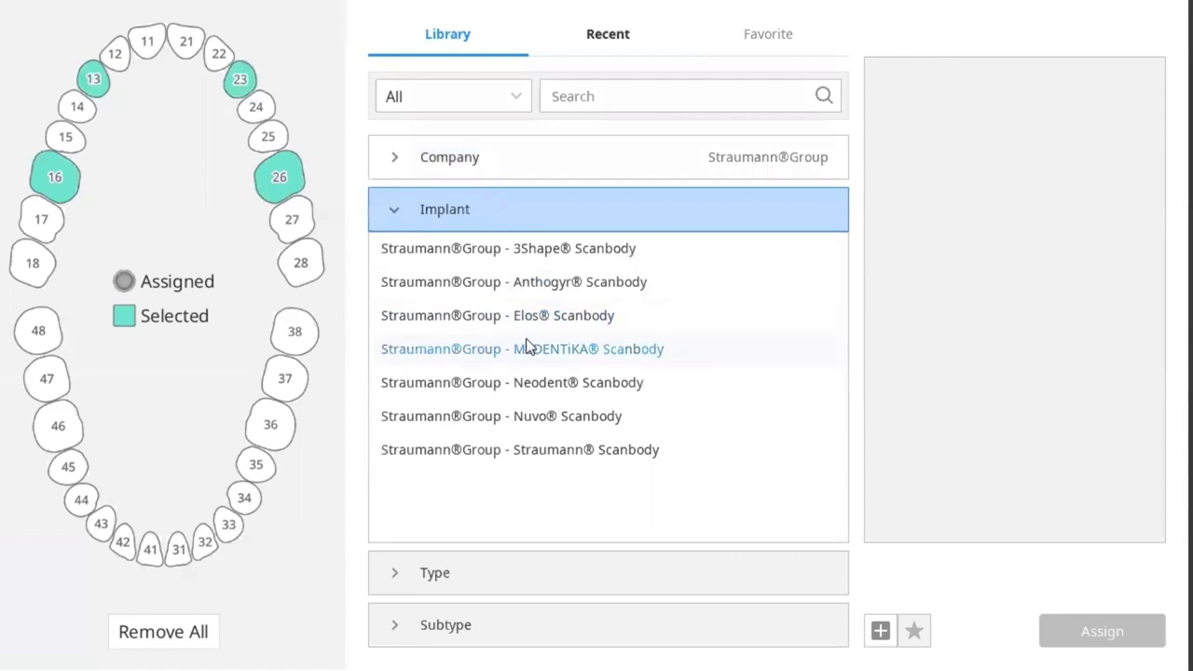
{"action": "left_click", "coordinate": [538, 448]}
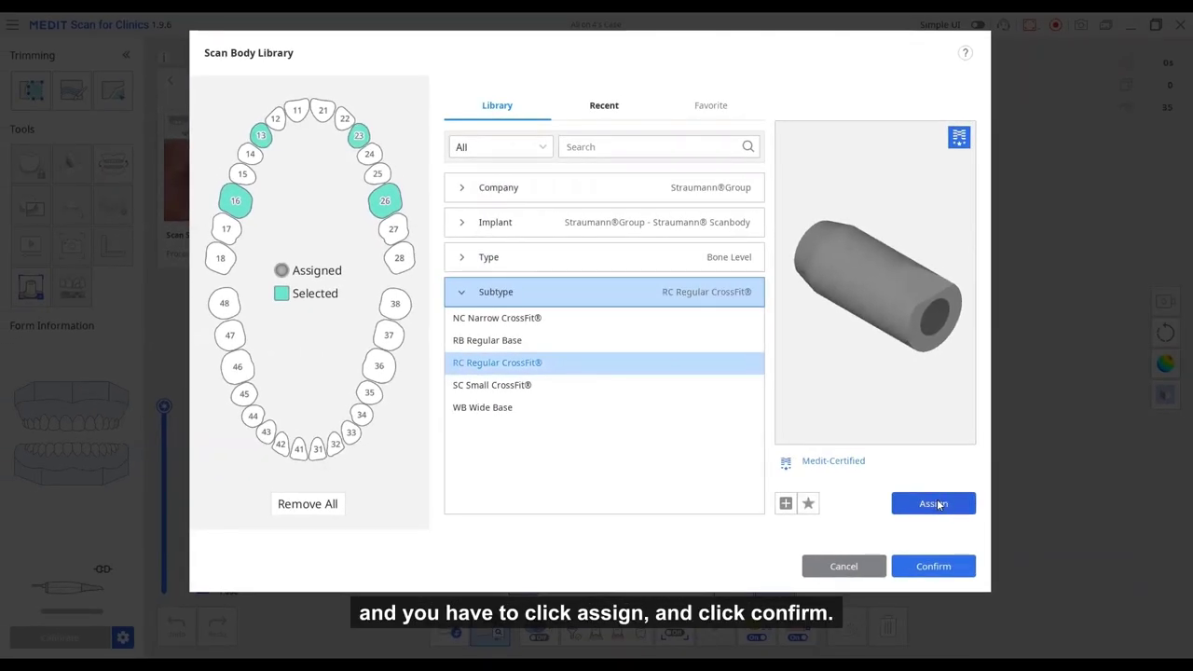
{"action": "left_click", "coordinate": [934, 505]}
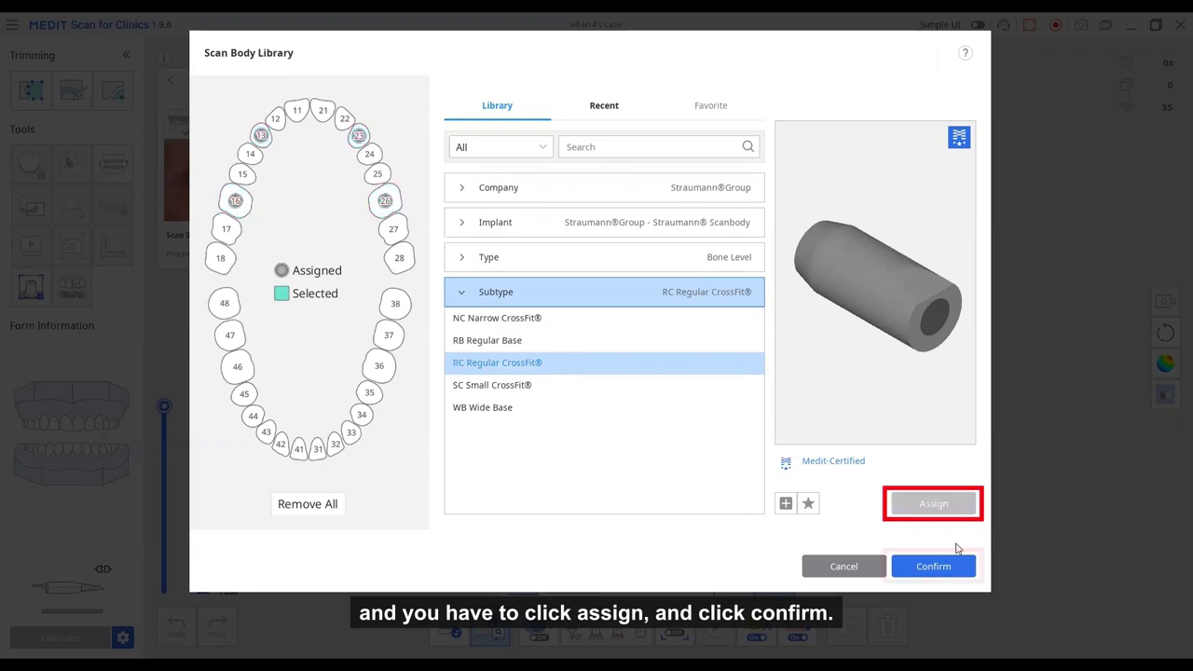
{"action": "left_click", "coordinate": [934, 566]}
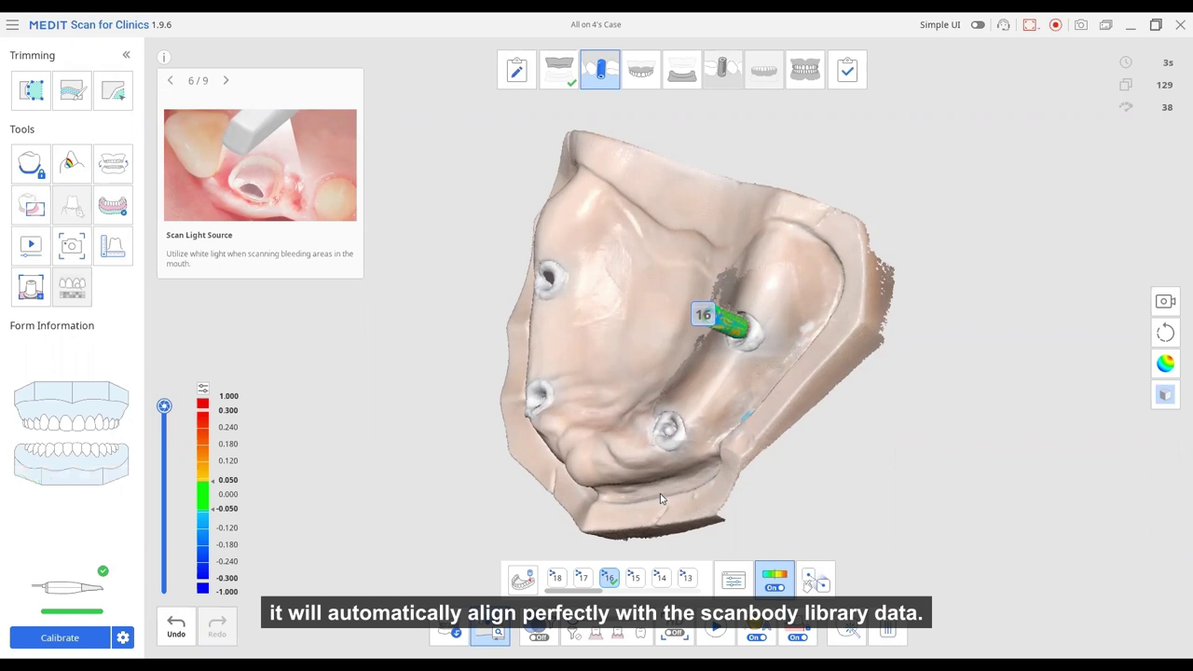
Step: Scan the site 16 scan body with AI matching and rotate to a frontal arch view
{"action": "right_click_drag", "start_coordinate": [792, 495], "coordinate": [620, 394]}
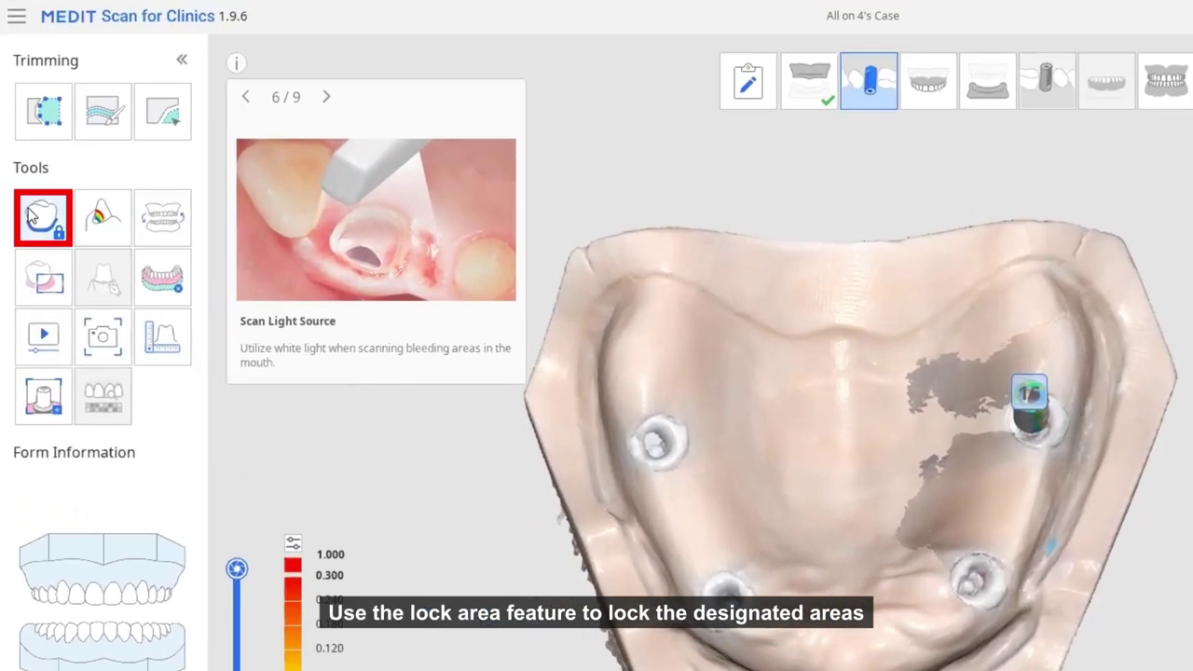
Step: Lock the areas around scan bodies 16 and 23, then move on to scan site 26
{"action": "left_click", "coordinate": [37, 216]}
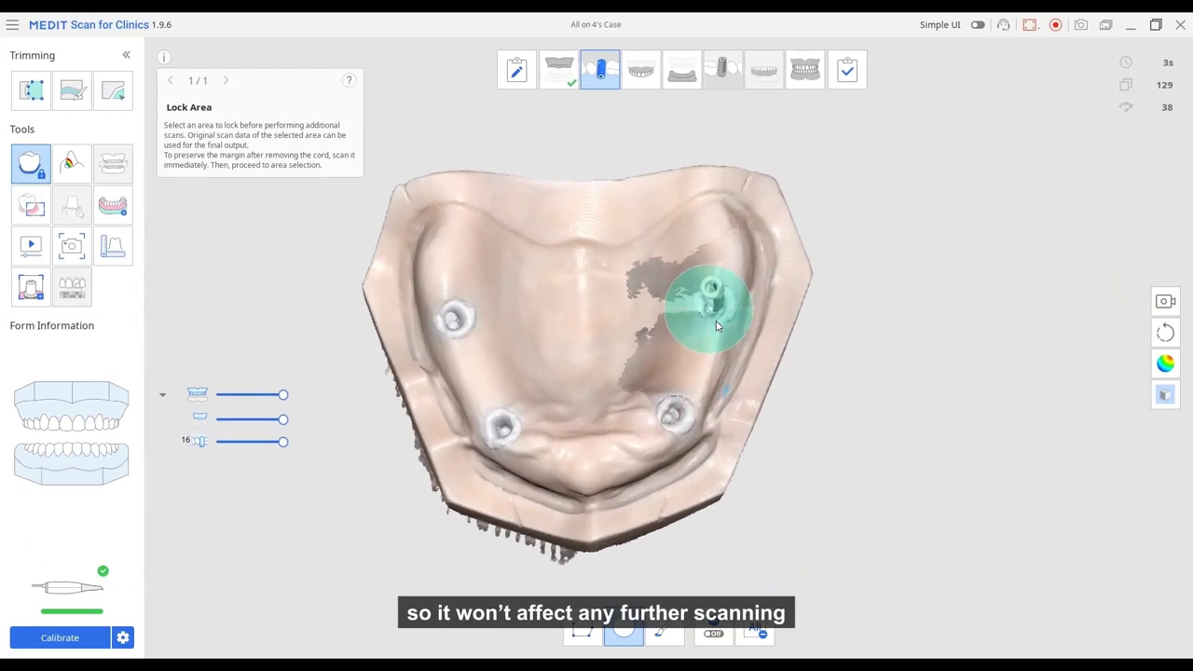
{"action": "left_click", "coordinate": [759, 341]}
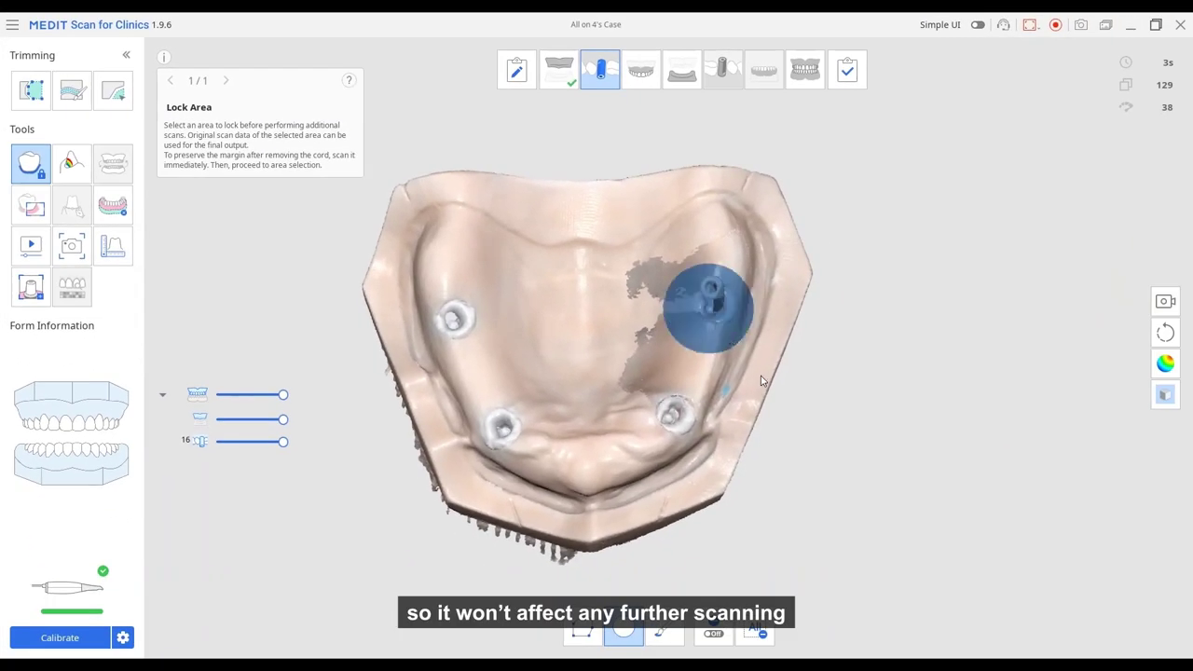
{"action": "mouse_move", "coordinate": [807, 396]}
{"action": "right_mouse_down"}
{"action": "mouse_move", "coordinate": [736, 330]}
{"action": "mouse_move", "coordinate": [709, 360]}
{"action": "right_mouse_up"}
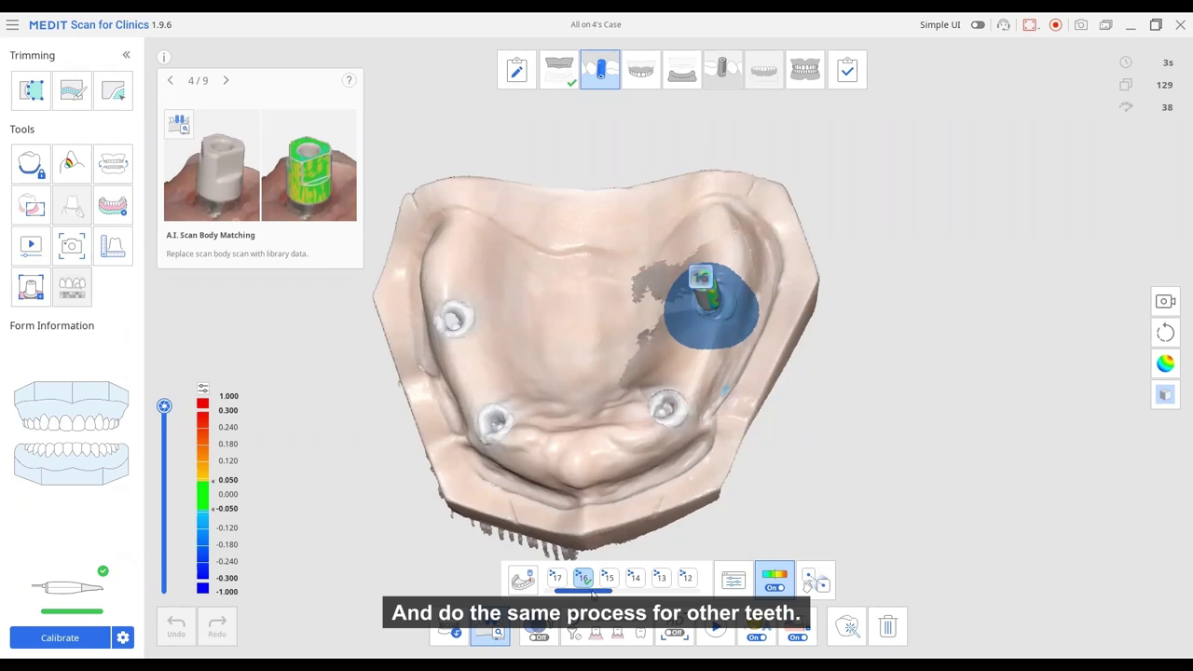
{"action": "left_click", "coordinate": [634, 578]}
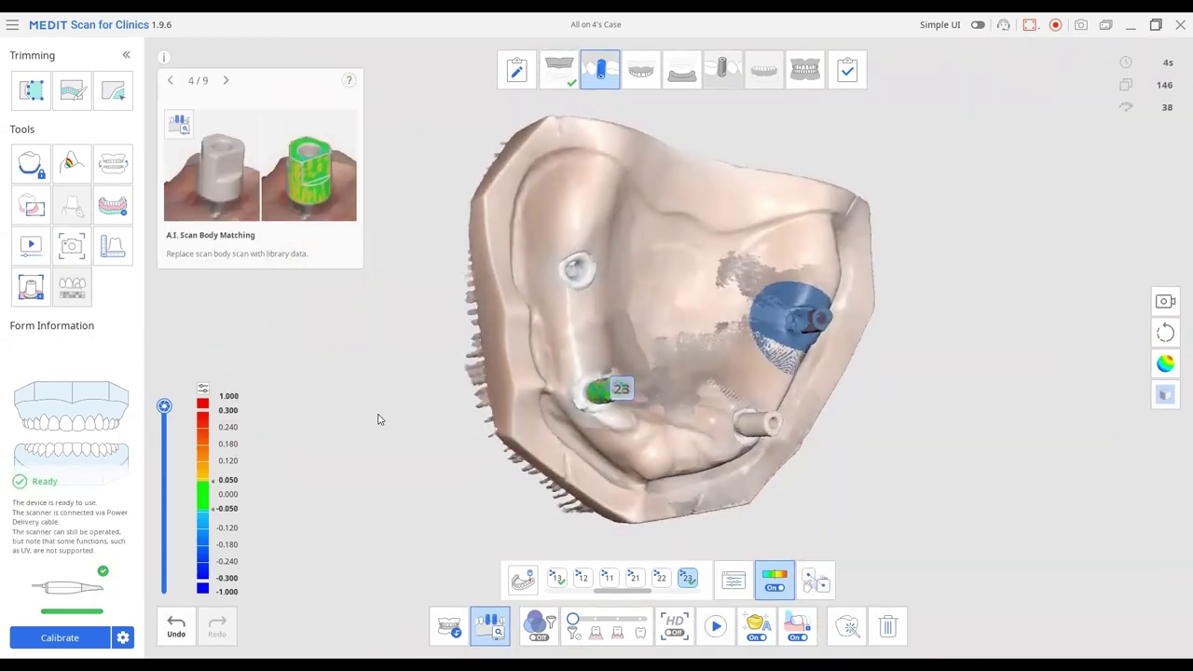
{"action": "left_click", "coordinate": [593, 398]}
{"action": "left_click", "coordinate": [35, 171]}
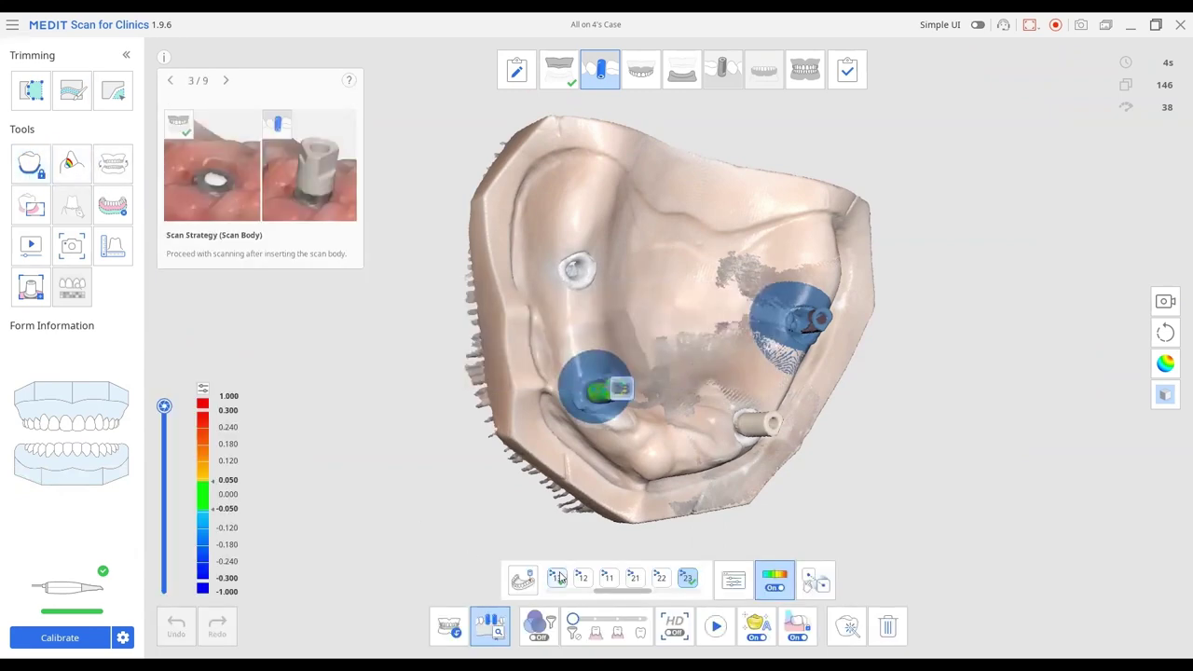
{"action": "left_click", "coordinate": [634, 578]}
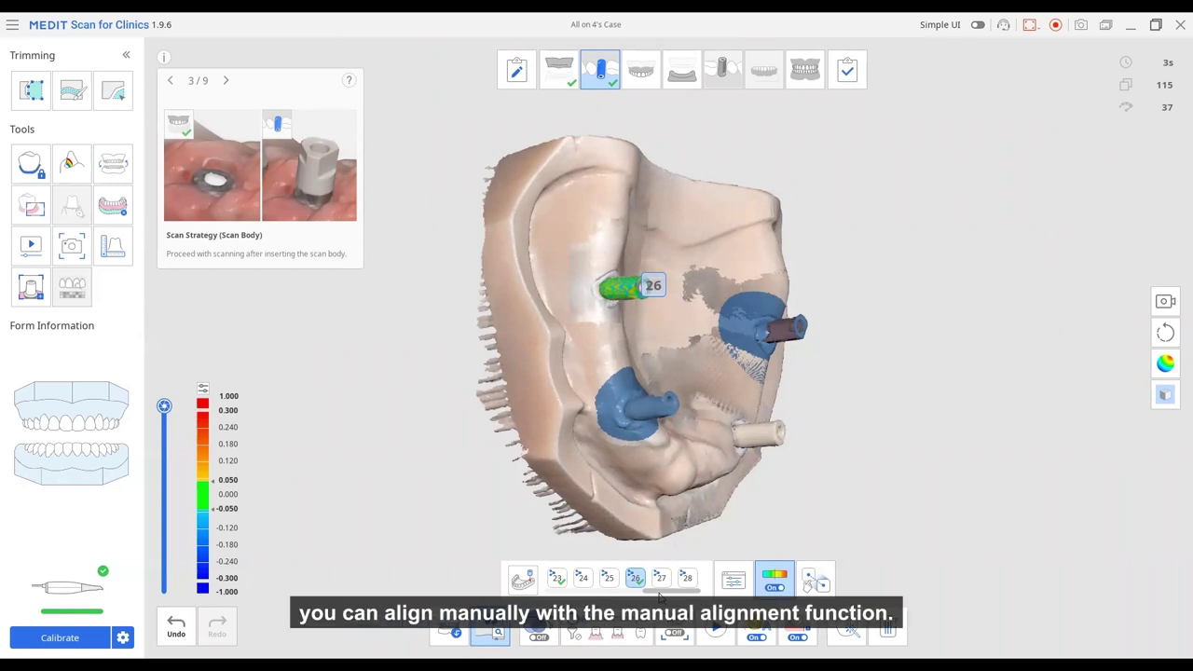
Step: Detach the tooth 26 library scan body and realign it using matching points on the scan data
{"action": "left_click", "coordinate": [817, 581]}
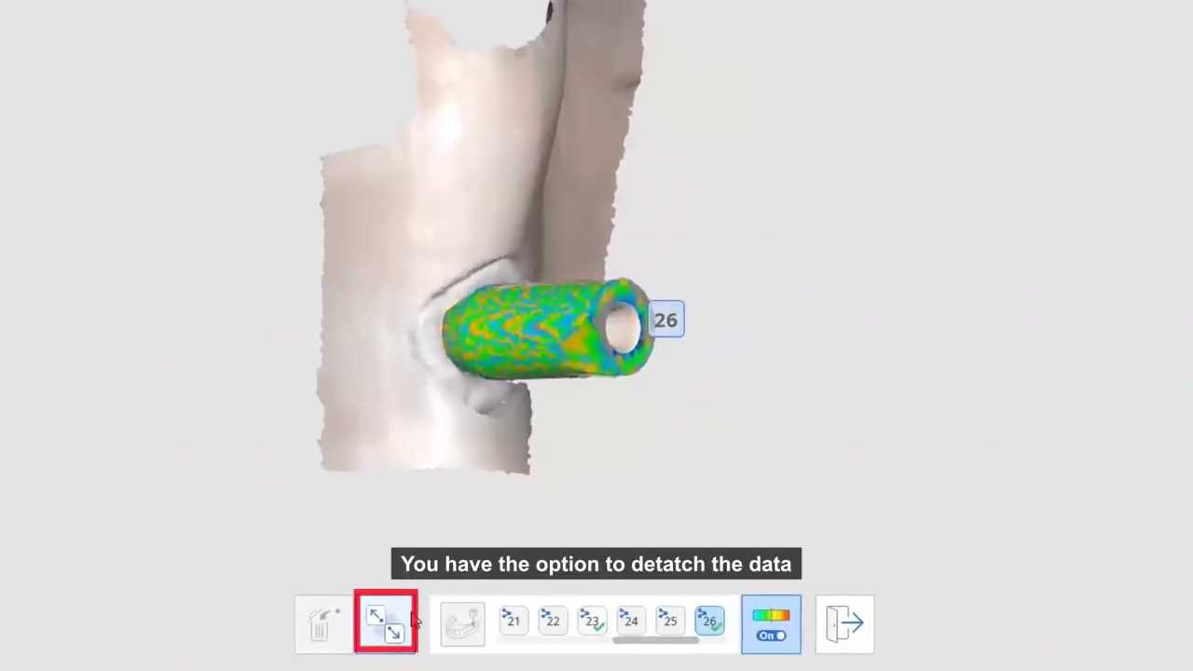
{"action": "left_click", "coordinate": [407, 622]}
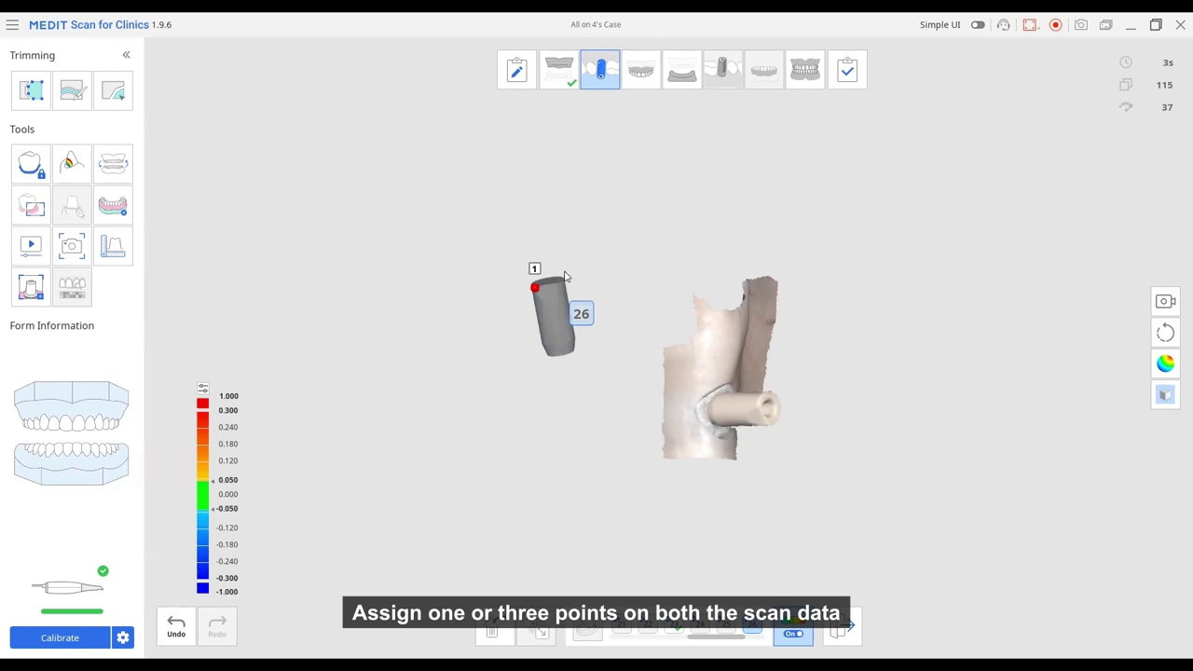
{"action": "left_click", "coordinate": [556, 283]}
{"action": "left_click", "coordinate": [548, 308]}
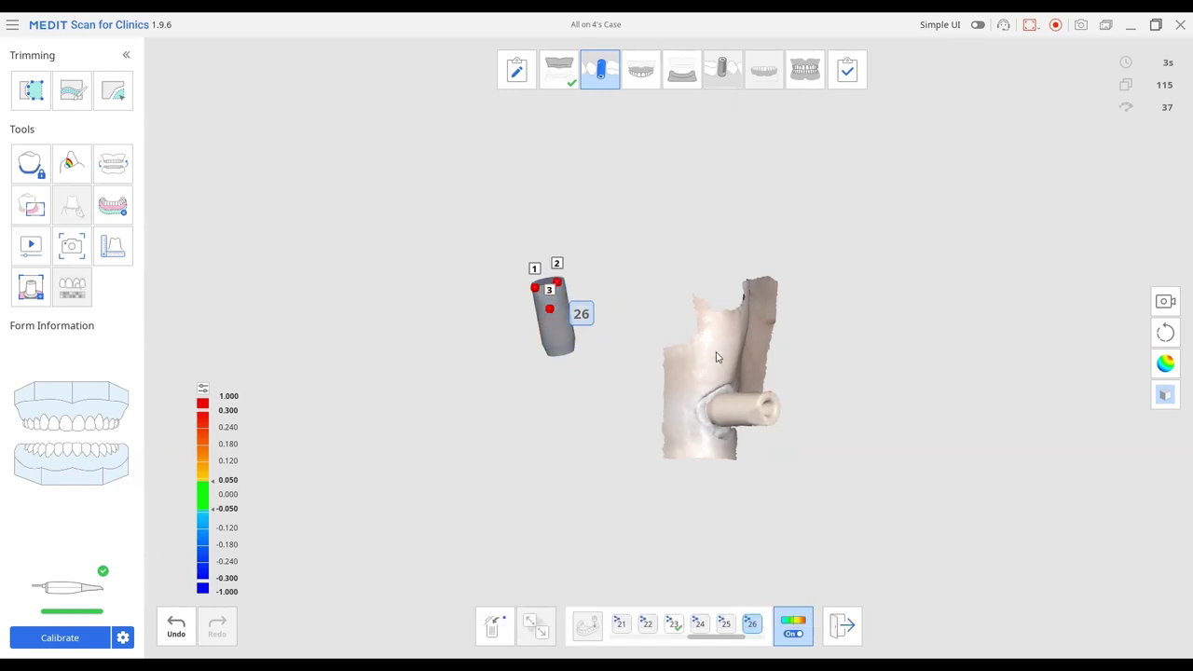
{"action": "right_click_drag", "start_coordinate": [831, 483], "coordinate": [806, 405]}
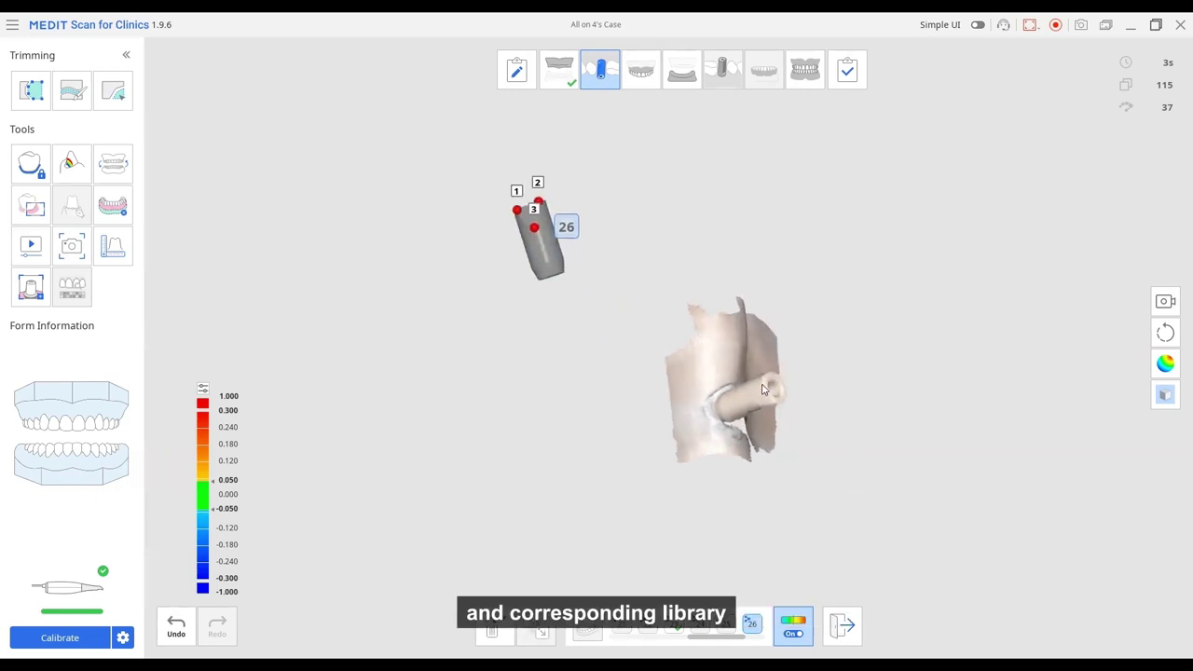
{"action": "left_click", "coordinate": [755, 406]}
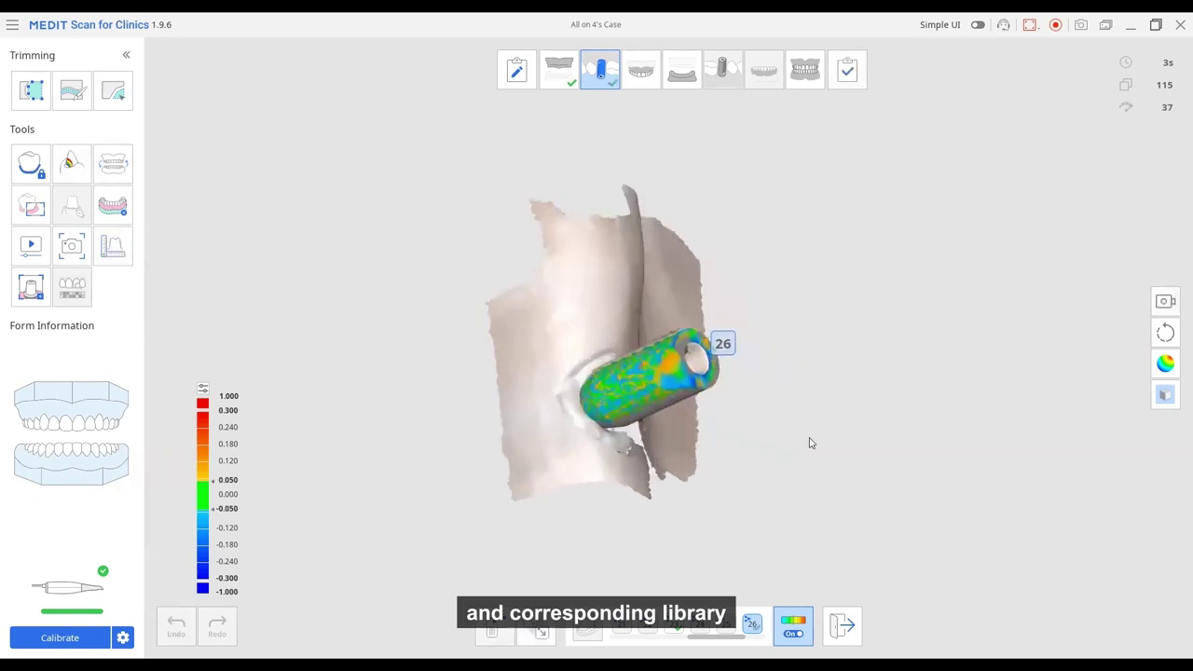
{"action": "right_click_drag", "start_coordinate": [810, 441], "coordinate": [816, 480]}
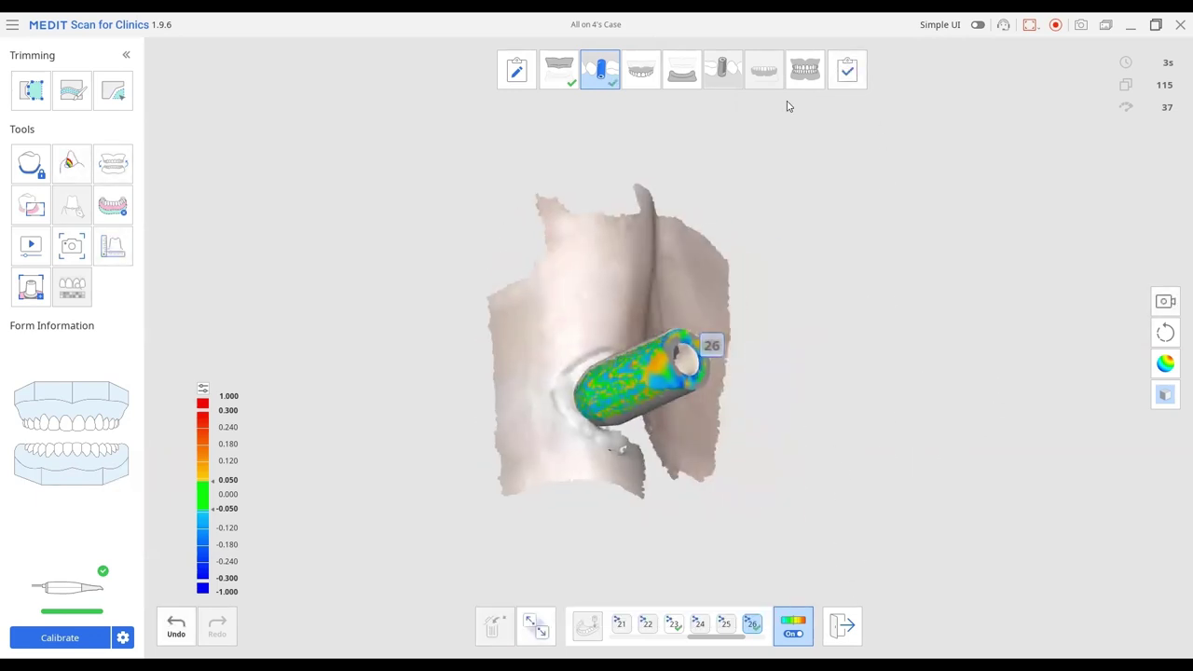
{"action": "left_click", "coordinate": [842, 625]}
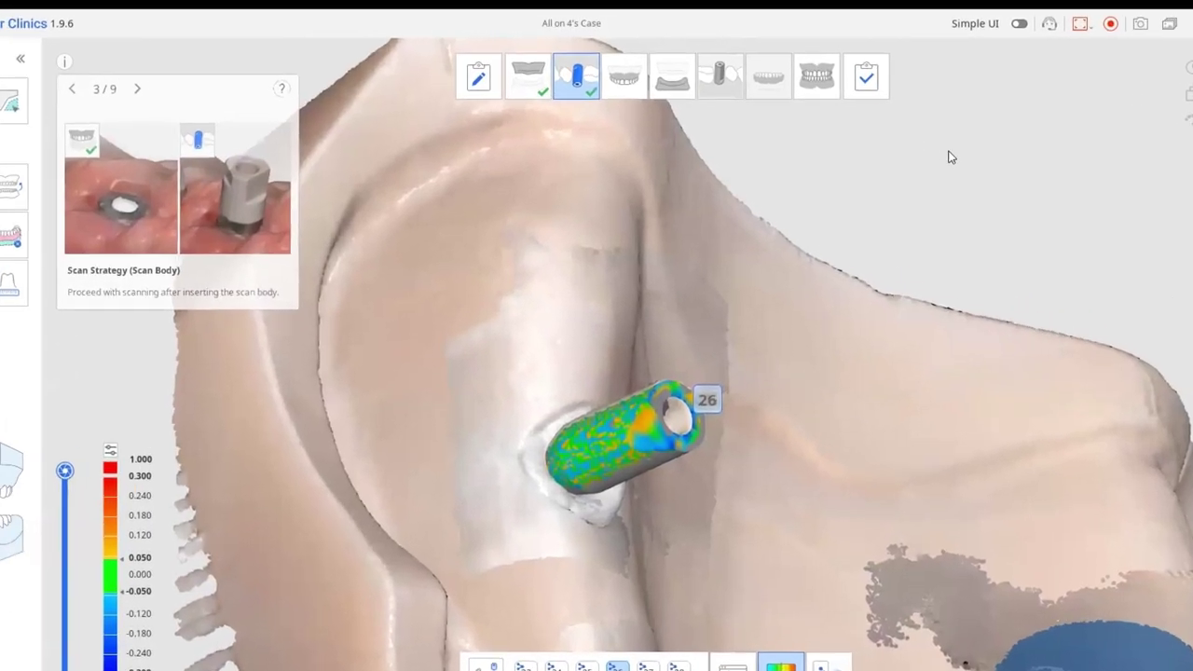
{"action": "scroll", "coordinate": [748, 237], "scroll_direction": "down", "scroll_amount": 5}
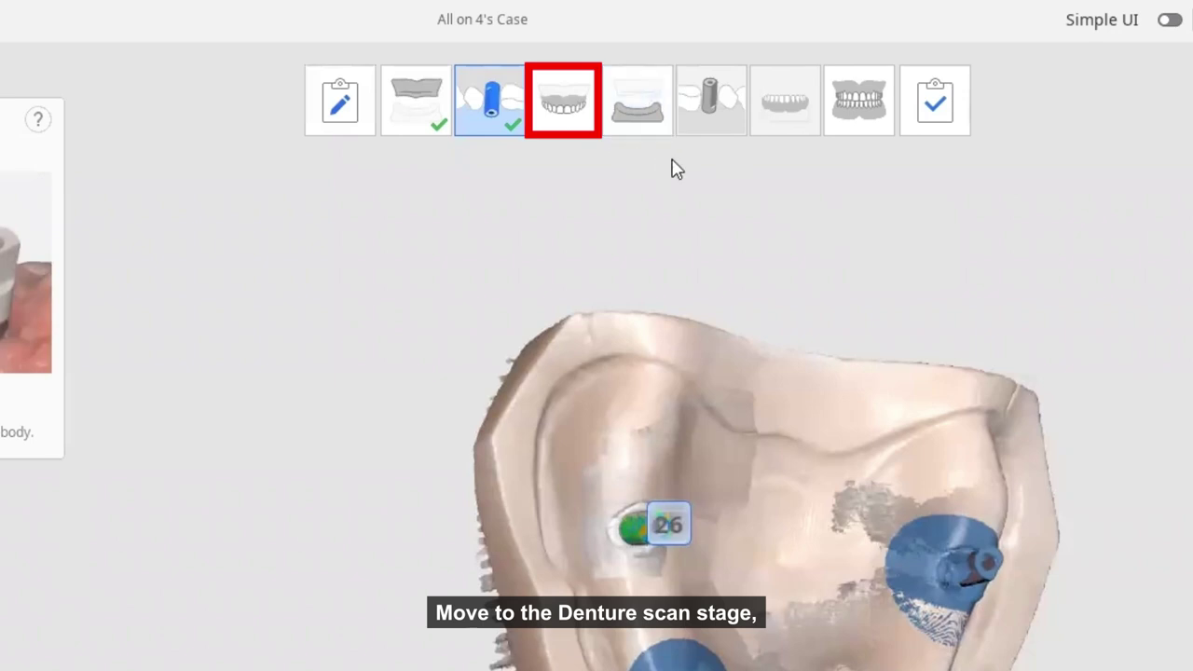
Step: Switch to the Denture stage and scan the upper denture from a frontal view
{"action": "left_click", "coordinate": [558, 112]}
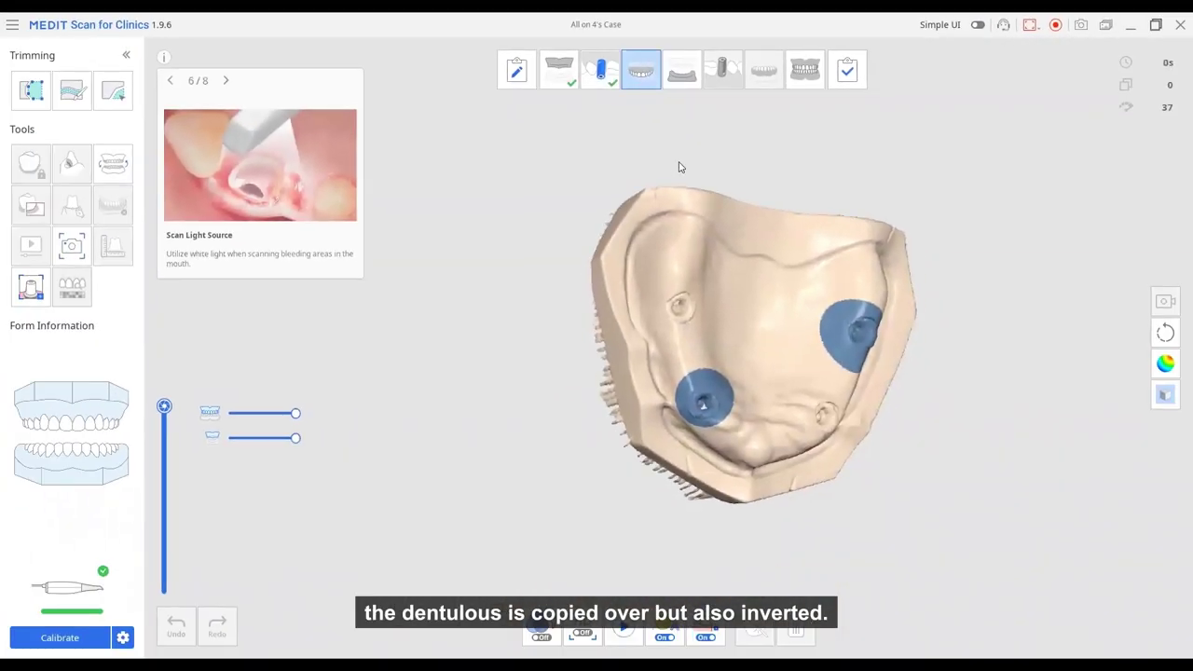
{"action": "right_click_drag", "start_coordinate": [628, 264], "coordinate": [899, 64]}
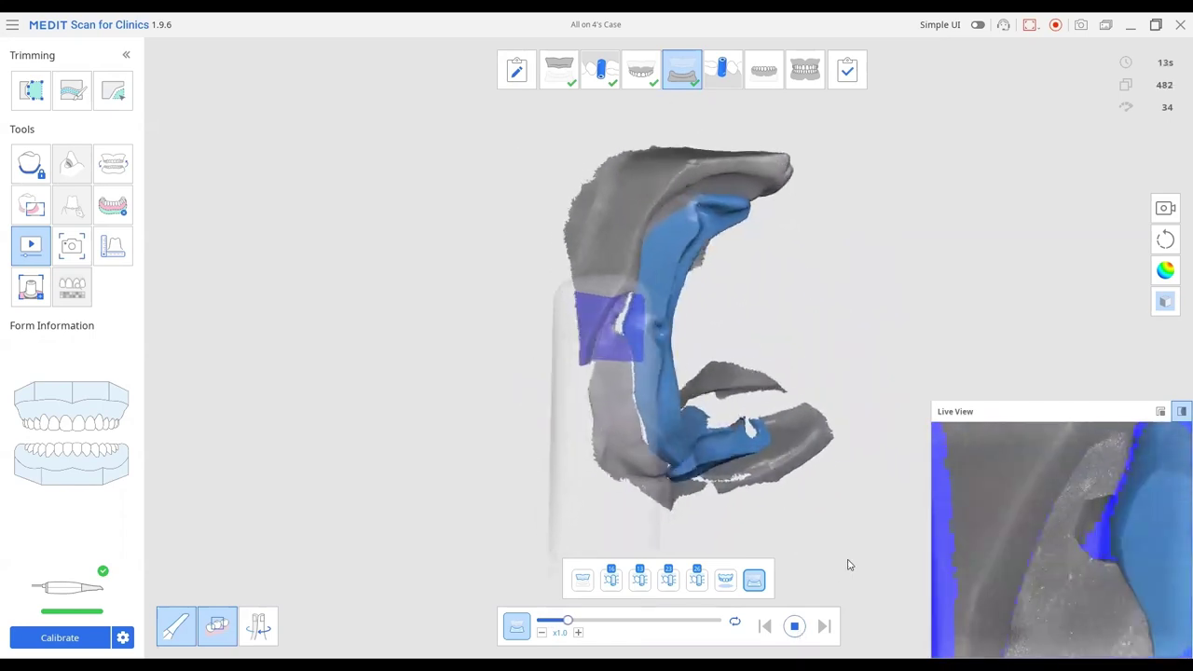
Step: Play back the mandible scan replay at x2.0 speed
{"action": "left_click", "coordinate": [578, 632]}
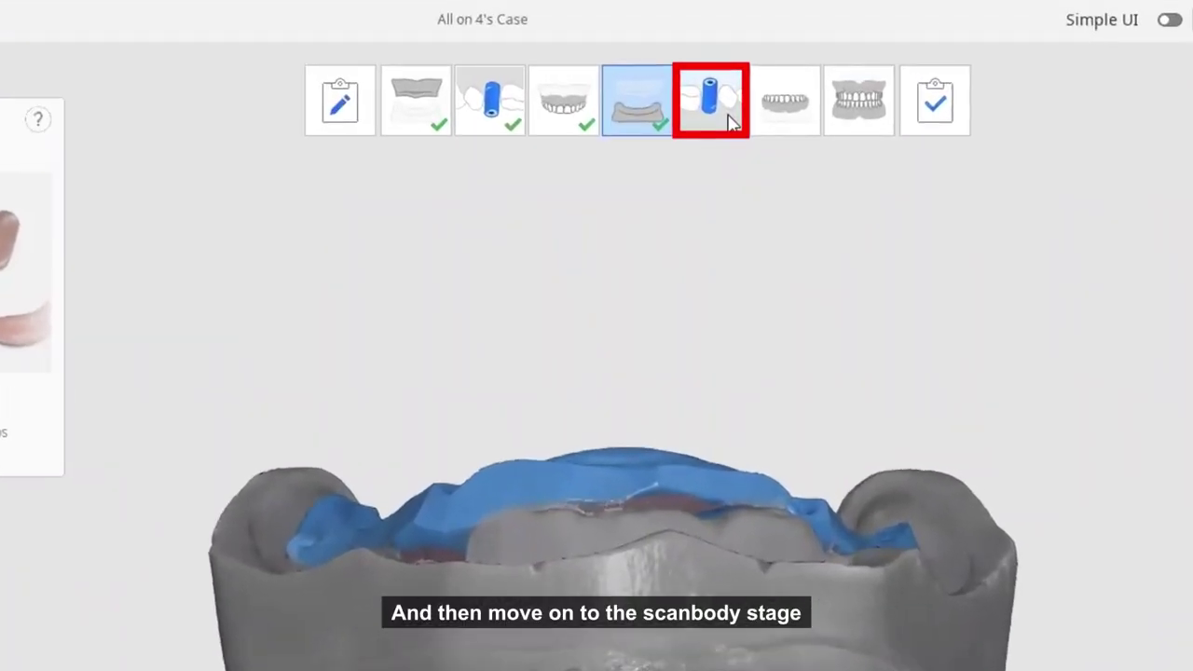
Step: Assign the recent Straumann scan body to teeth 46, 43, 33 and 36 in the mandible Scan Body stage
{"action": "left_click", "coordinate": [729, 119]}
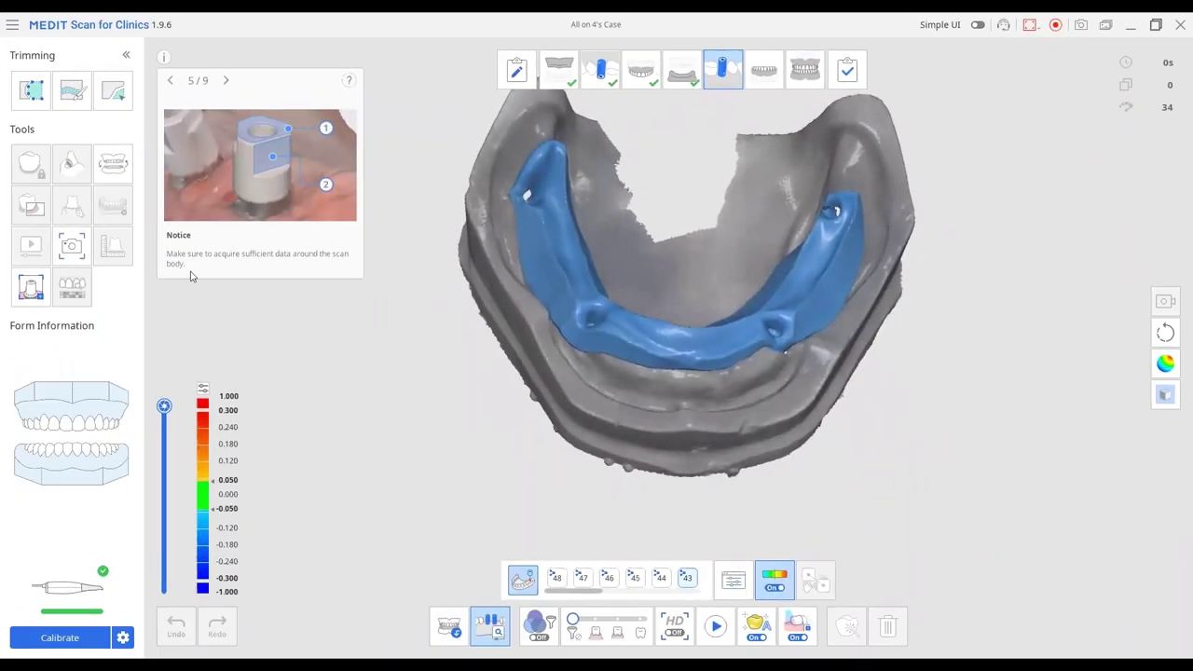
{"action": "left_click", "coordinate": [237, 368]}
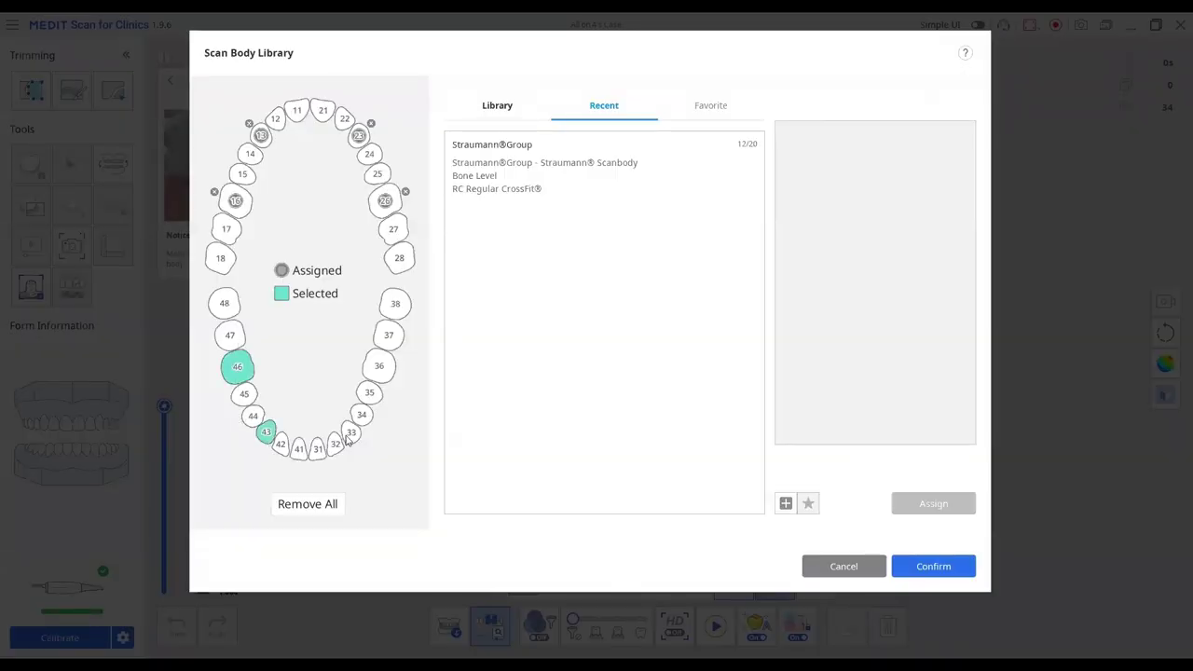
{"action": "left_click", "coordinate": [559, 163]}
{"action": "left_click", "coordinate": [932, 503]}
{"action": "left_click", "coordinate": [932, 565]}
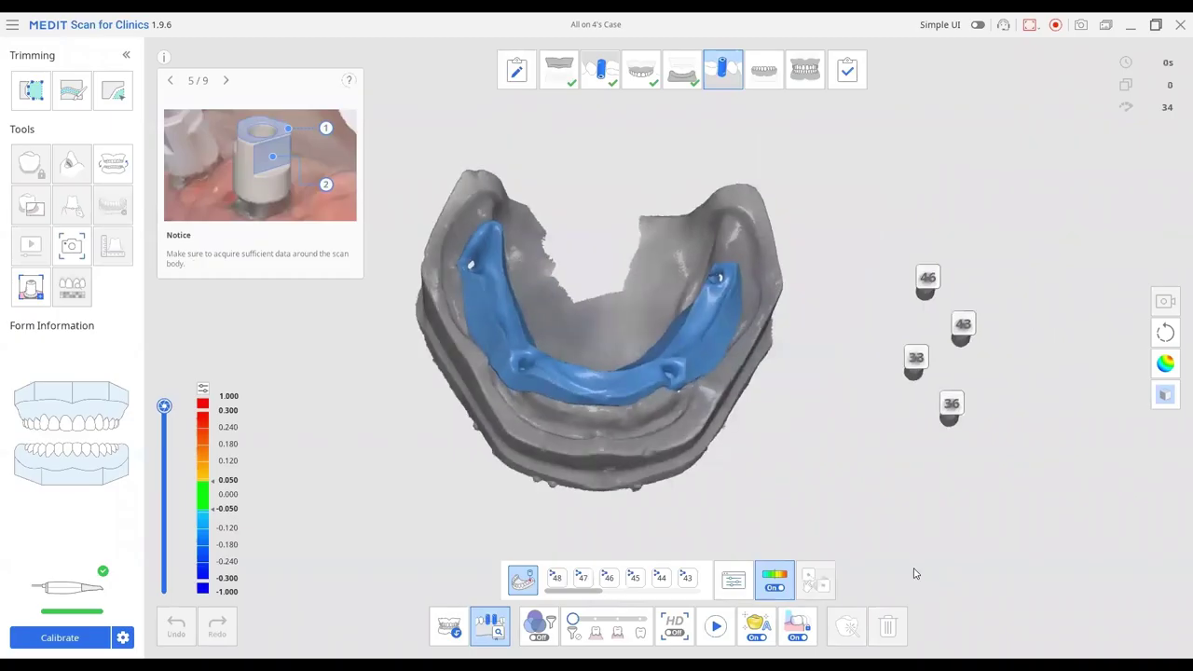
Step: Scan the 46, 43, 33 and 36 scan bodies, placing alignment points on 33 and isolating 36
{"action": "left_click", "coordinate": [610, 579]}
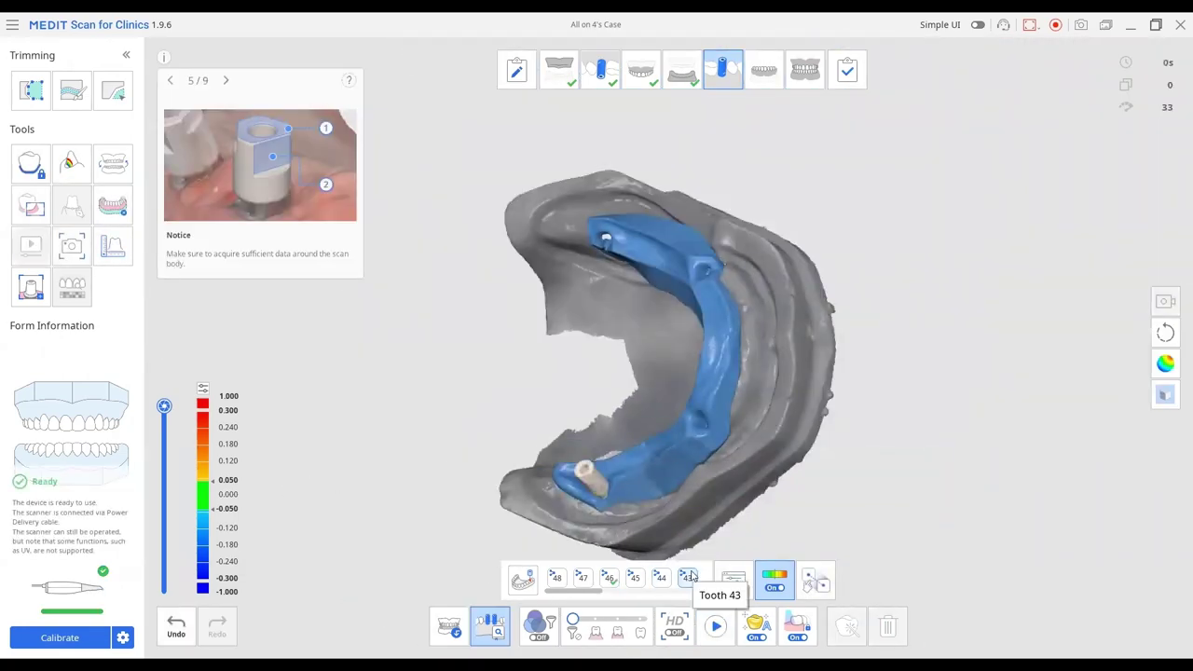
{"action": "left_click", "coordinate": [689, 577]}
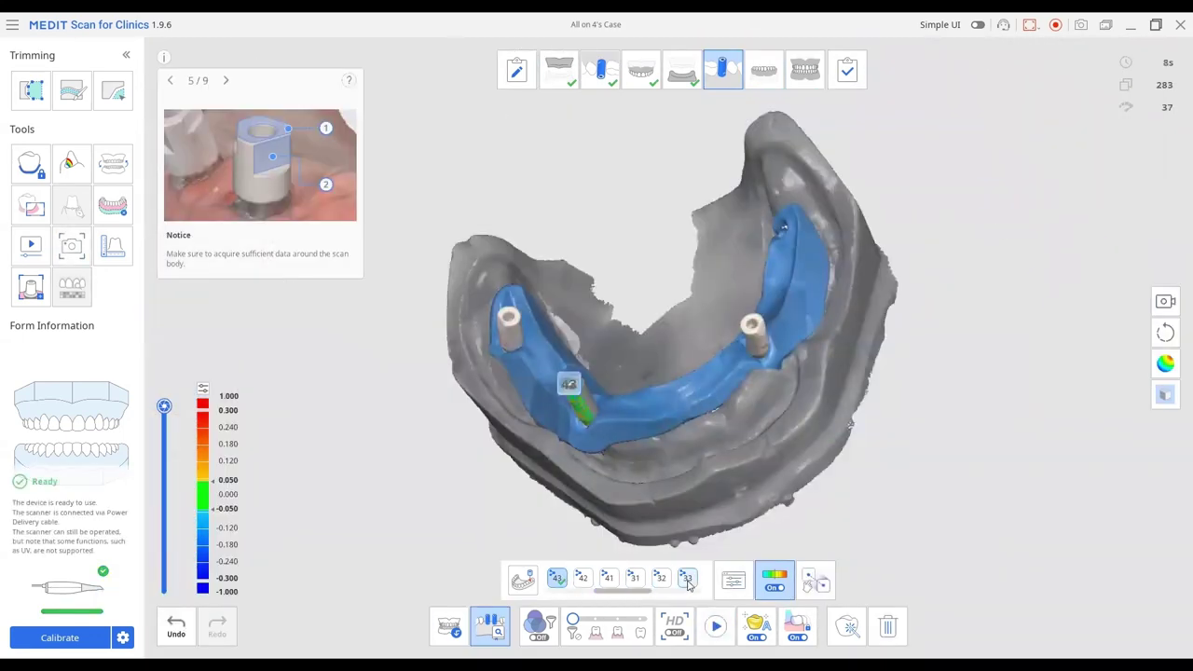
{"action": "left_click", "coordinate": [688, 579]}
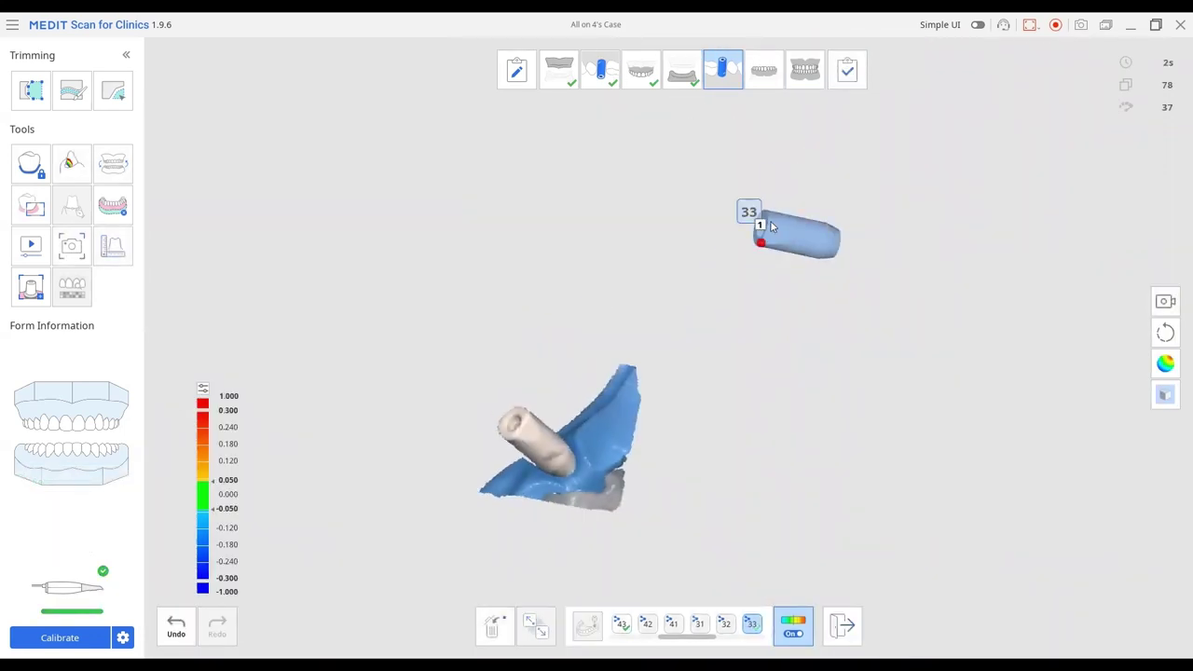
{"action": "left_click", "coordinate": [769, 221]}
{"action": "left_click", "coordinate": [784, 240]}
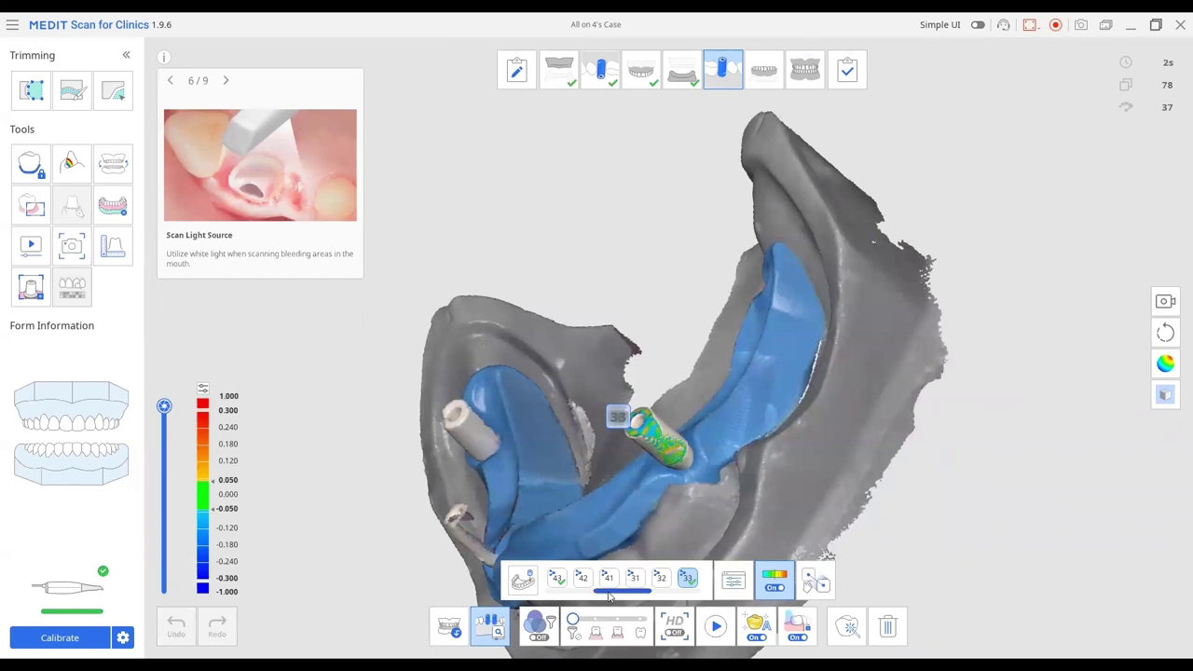
{"action": "left_click", "coordinate": [633, 577]}
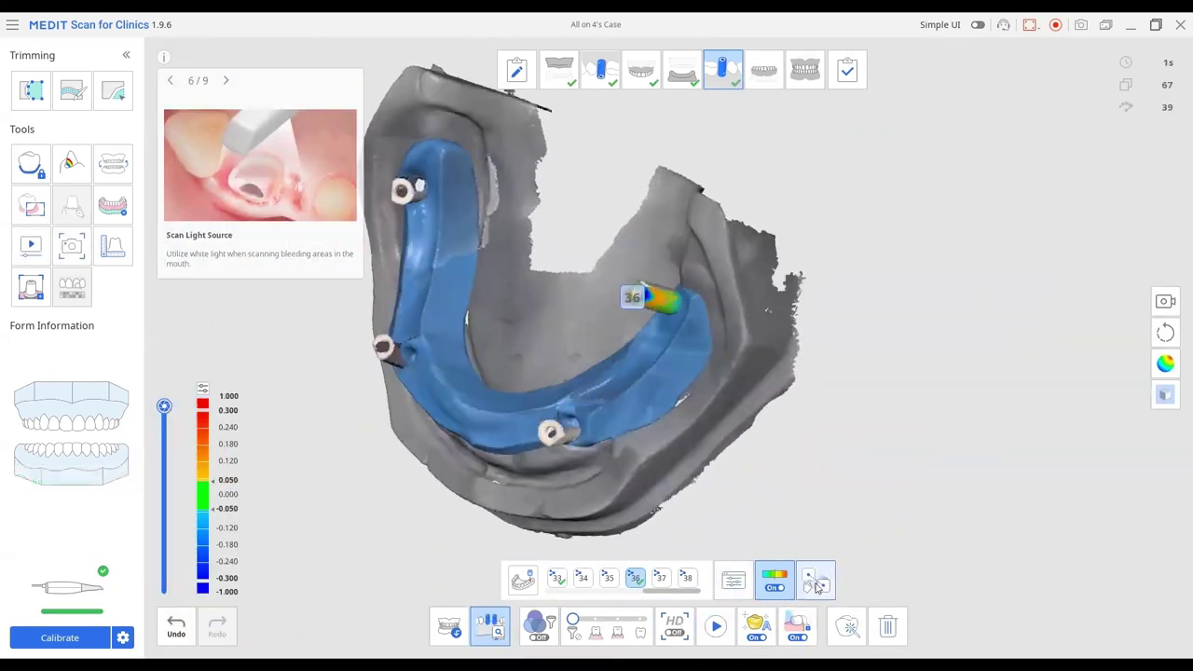
{"action": "left_click", "coordinate": [817, 581]}
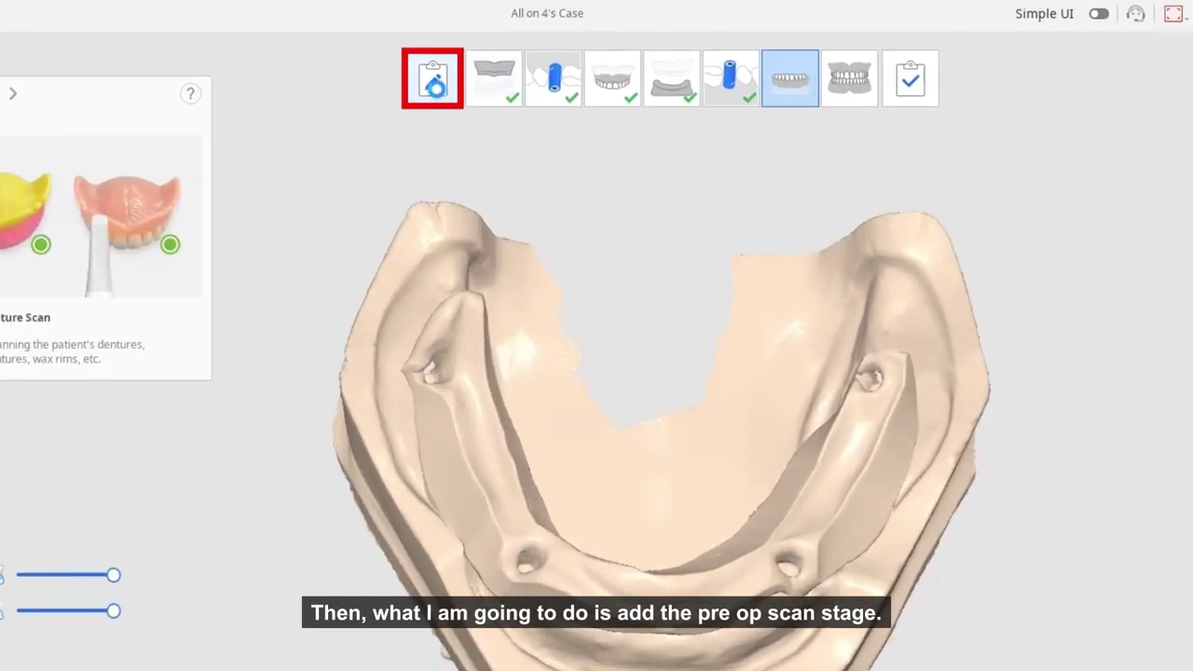
Step: Add a Pre-Op for Mandible stage in Stage Management and switch to it
{"action": "left_click", "coordinate": [518, 73]}
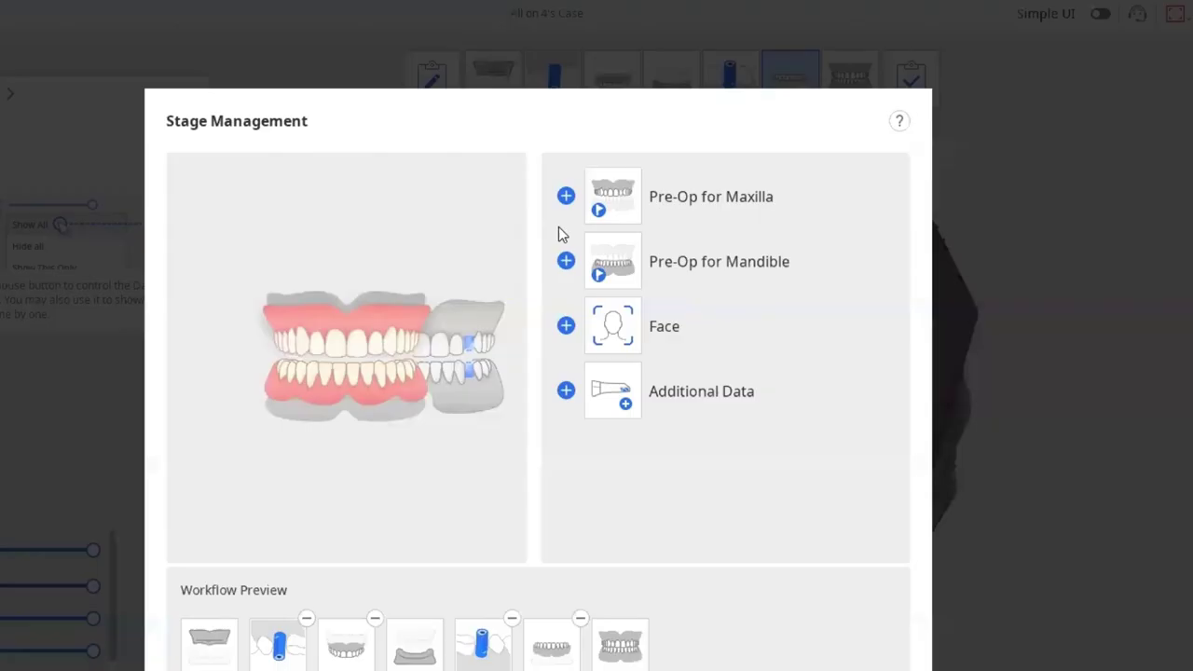
{"action": "left_click", "coordinate": [565, 260]}
{"action": "left_click", "coordinate": [868, 670]}
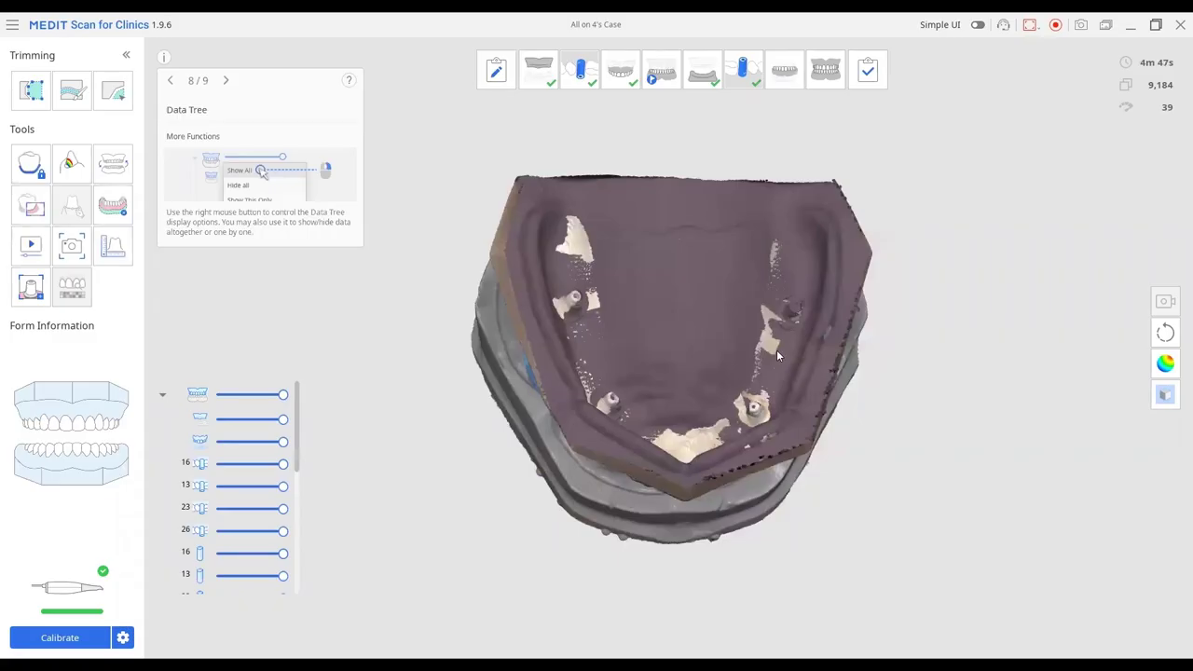
{"action": "left_click", "coordinate": [662, 70]}
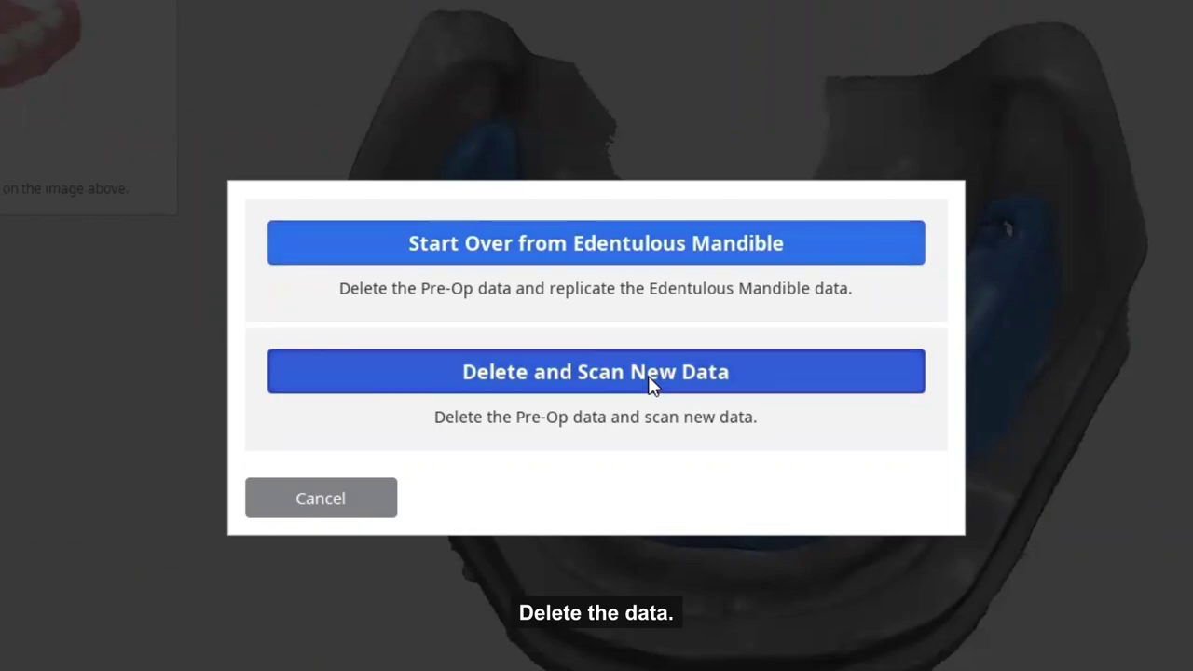
Step: Replace the copied mandible data with a fresh intraoral scan of the lower denture, then replay it
{"action": "left_click", "coordinate": [757, 444]}
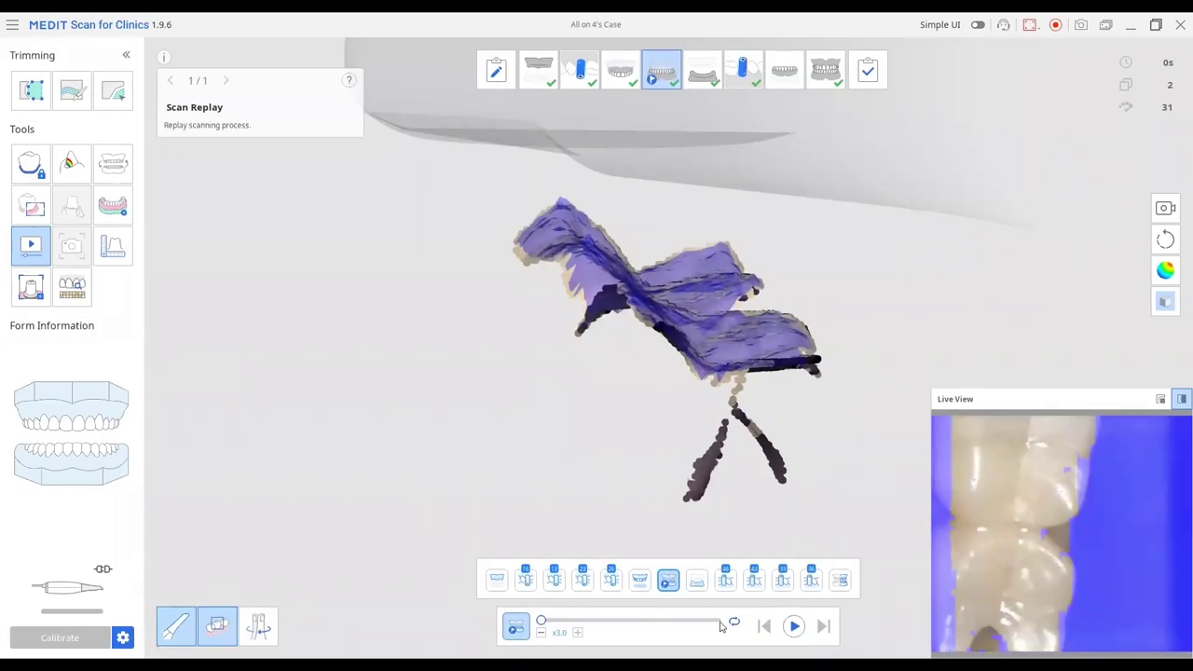
{"action": "left_click", "coordinate": [793, 626]}
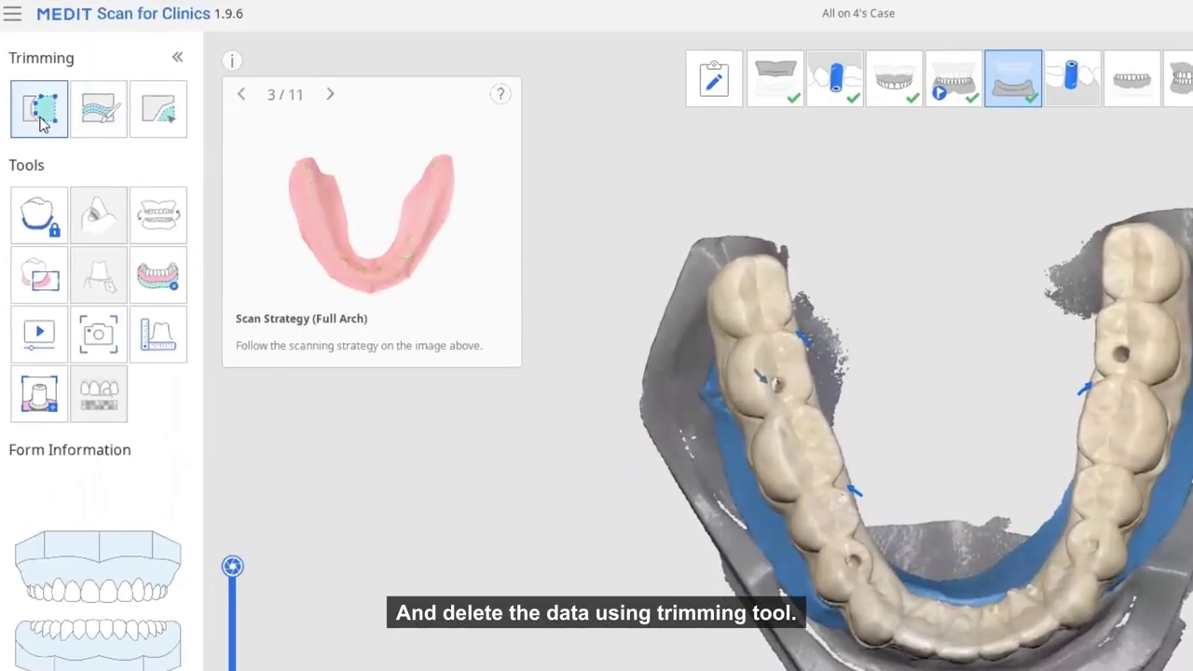
Step: Trim the denture teeth off the Pre-Op mandible scan with a polyline outline
{"action": "left_click", "coordinate": [39, 111]}
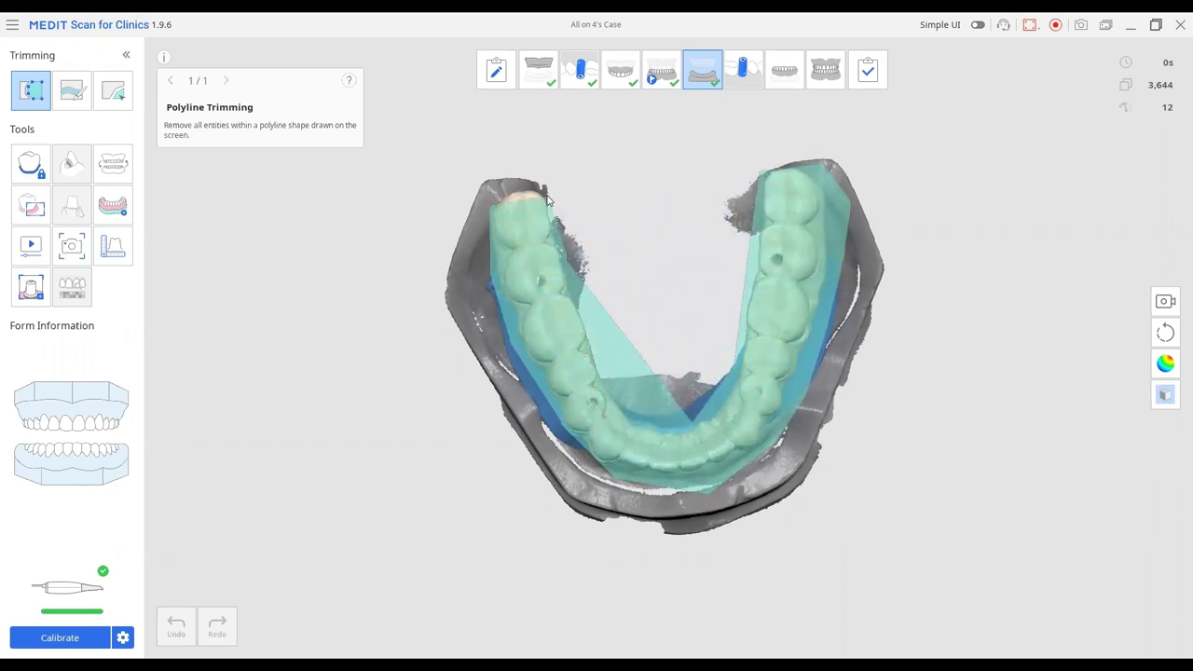
{"action": "double_click", "coordinate": [792, 309]}
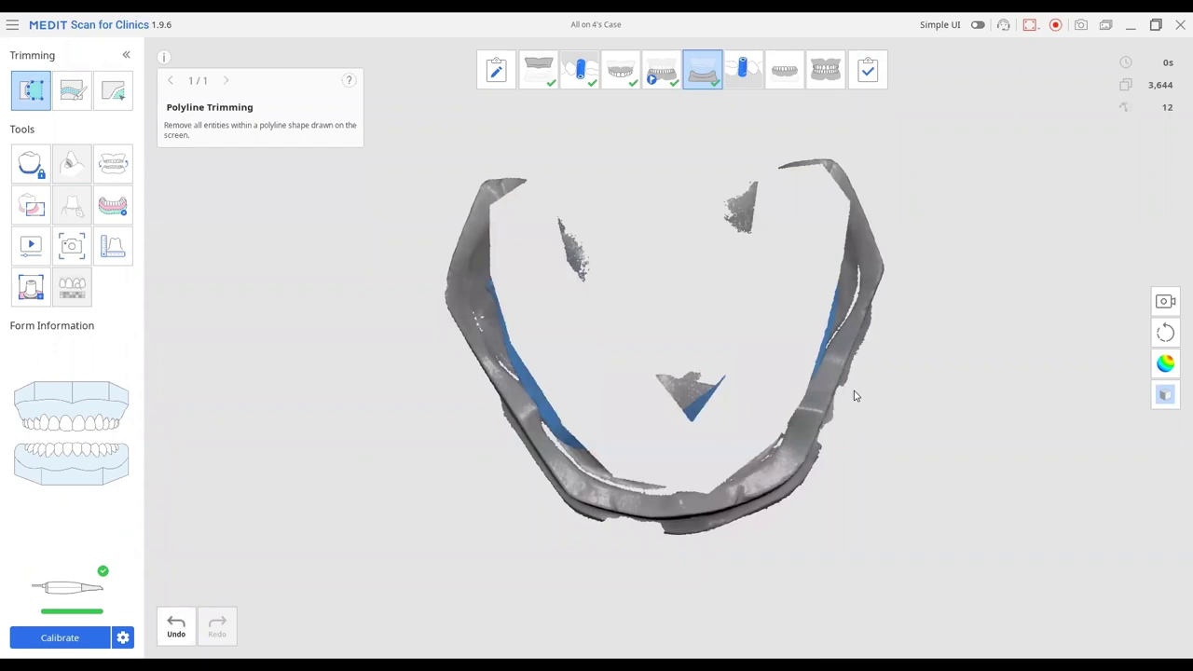